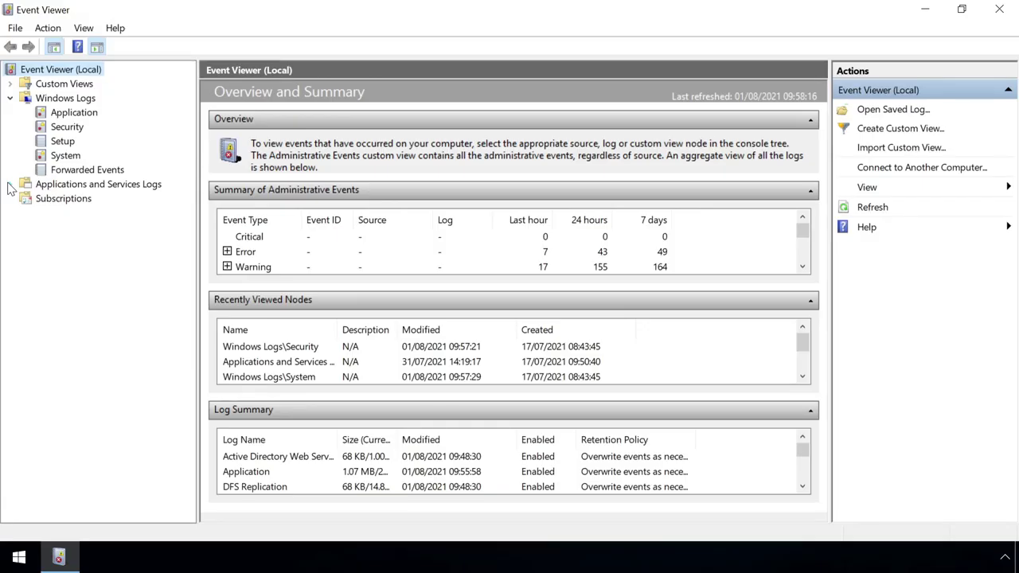
# Step: Browse the Security log's 21,612 events in Event Viewer with a widened event pane
pyautogui.click(80, 131)
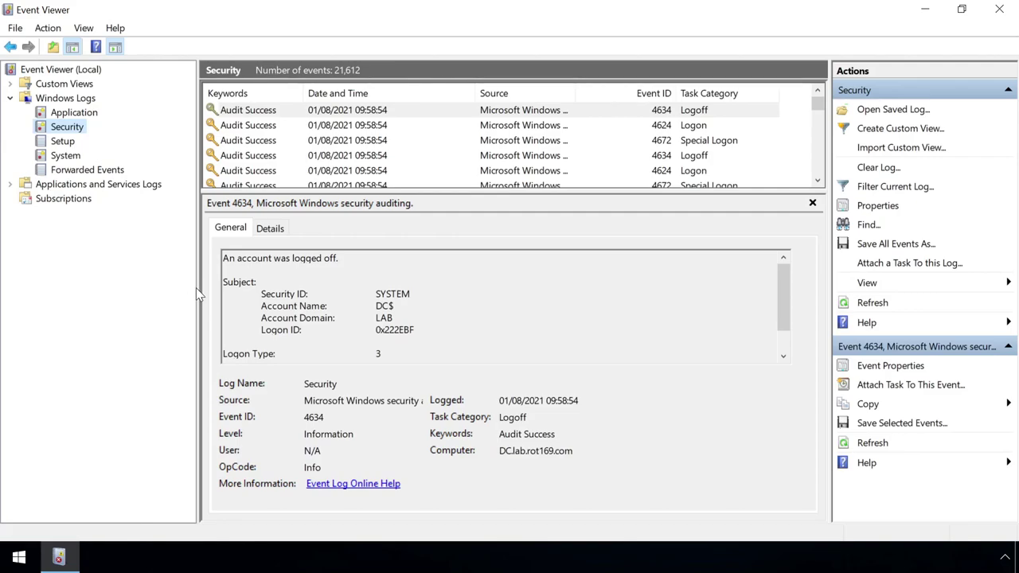
pyautogui.moveTo(198, 296); pyautogui.dragTo(108, 296)
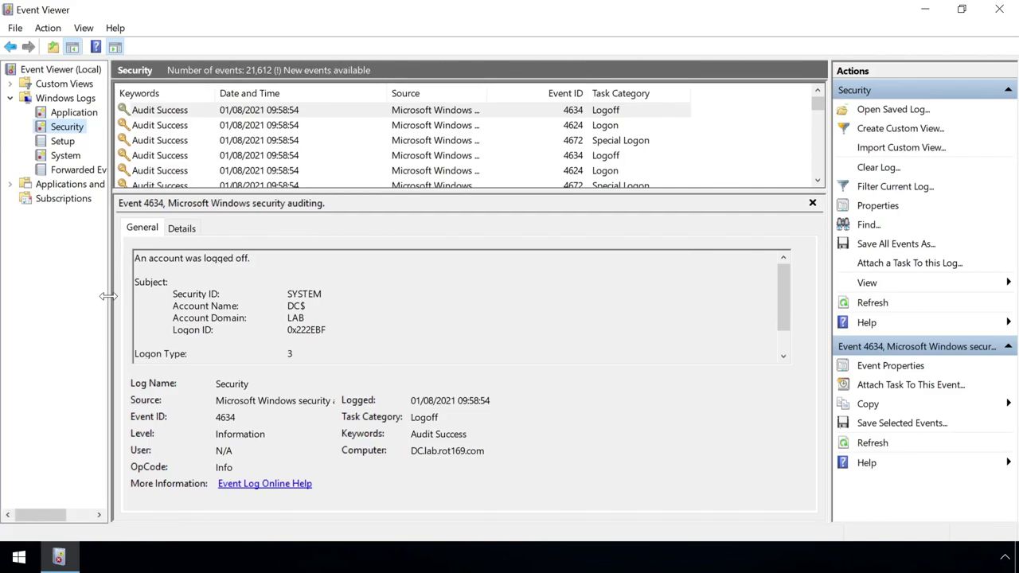
pyautogui.moveTo(818, 105)
pyautogui.mouseDown()
pyautogui.moveTo(820, 125)
pyautogui.moveTo(820, 110)
pyautogui.mouseUp()
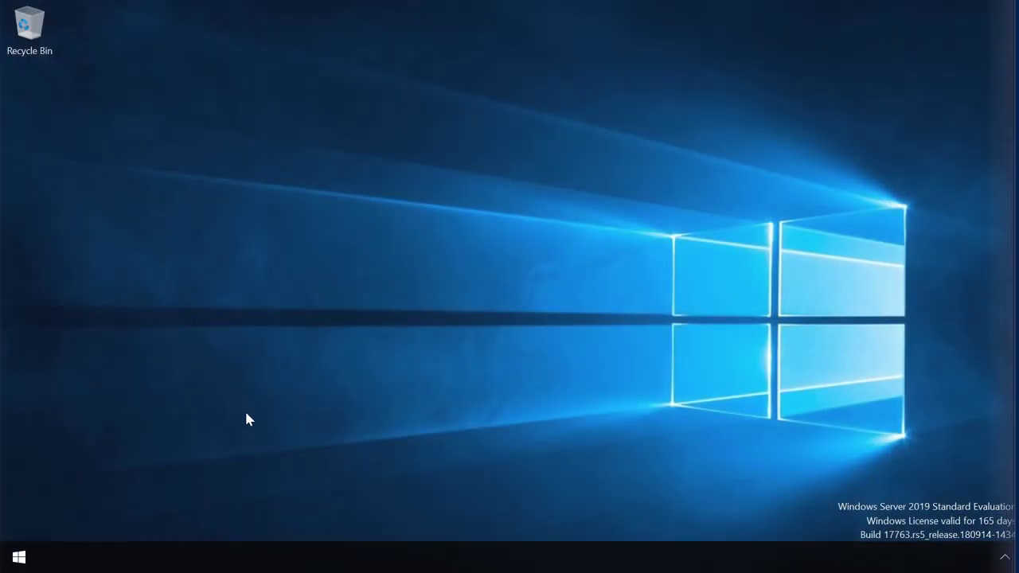
# Step: Relaunch Event Viewer from a Start search for 'eve' and expand Windows Logs
pyautogui.click(21, 557)
pyautogui.write('eve')
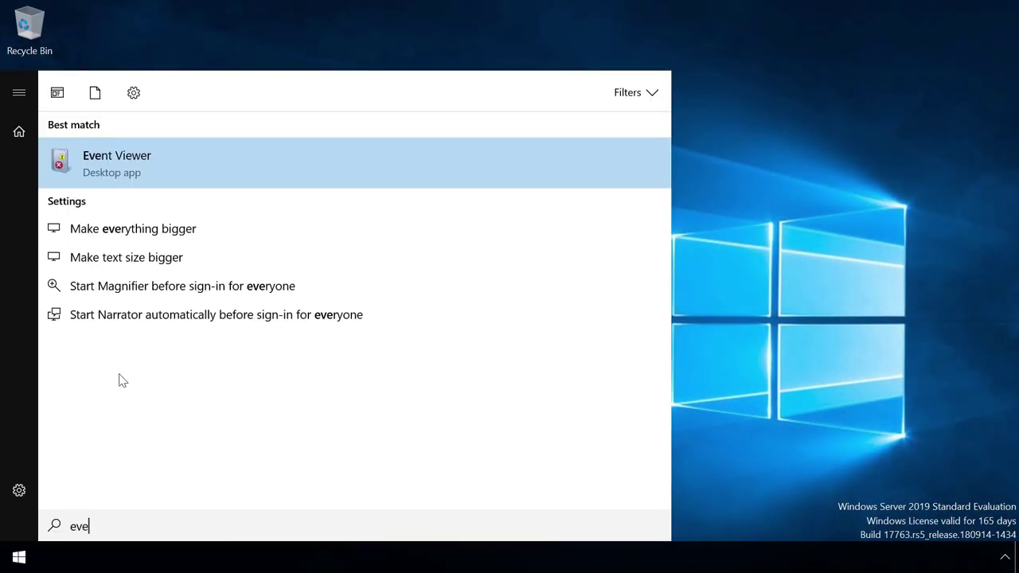
pyautogui.click(153, 180)
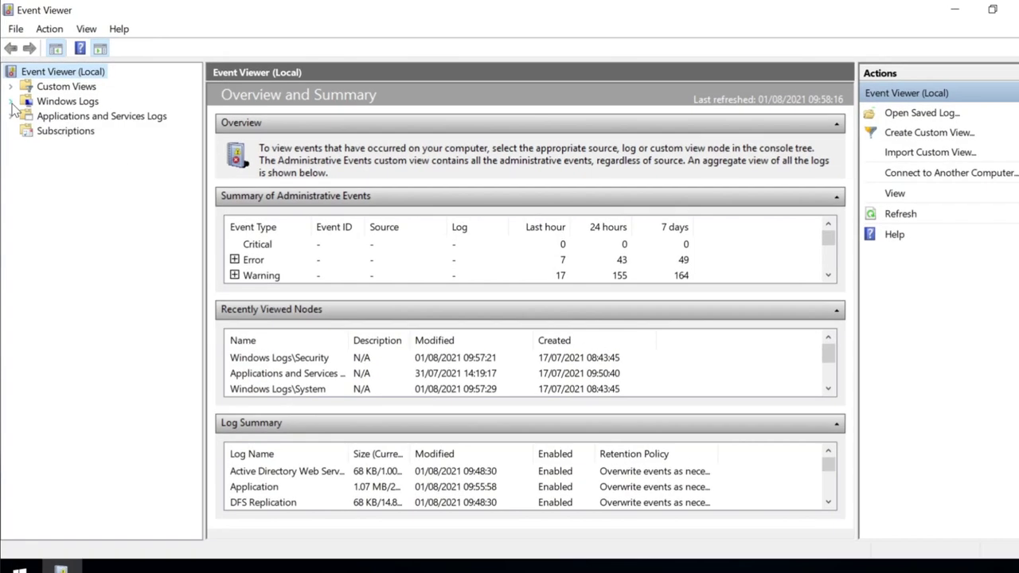
pyautogui.click(10, 98)
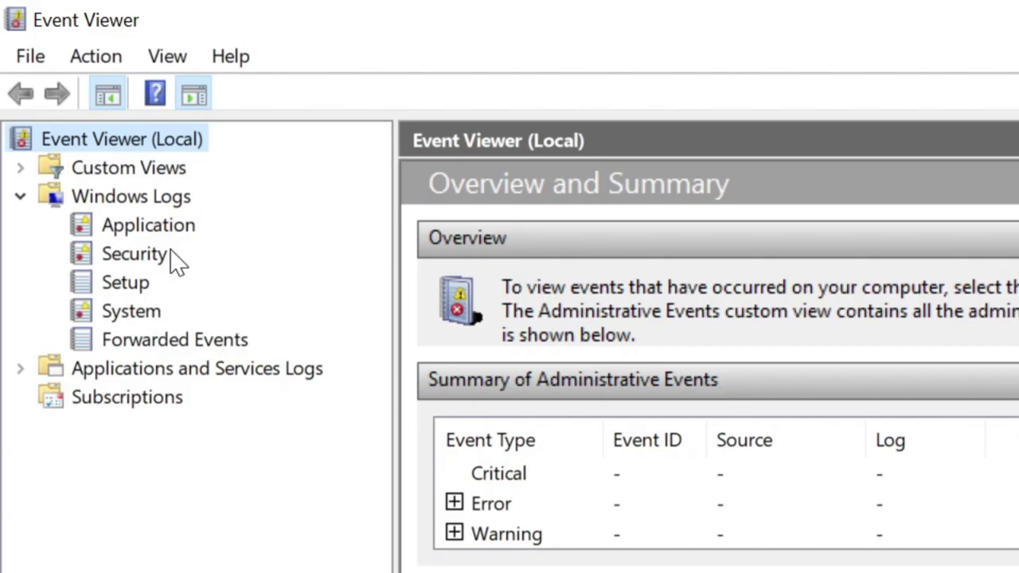
# Step: Browse Applications and Services Logs > Microsoft > Windows, then collapse that group
pyautogui.click(20, 367)
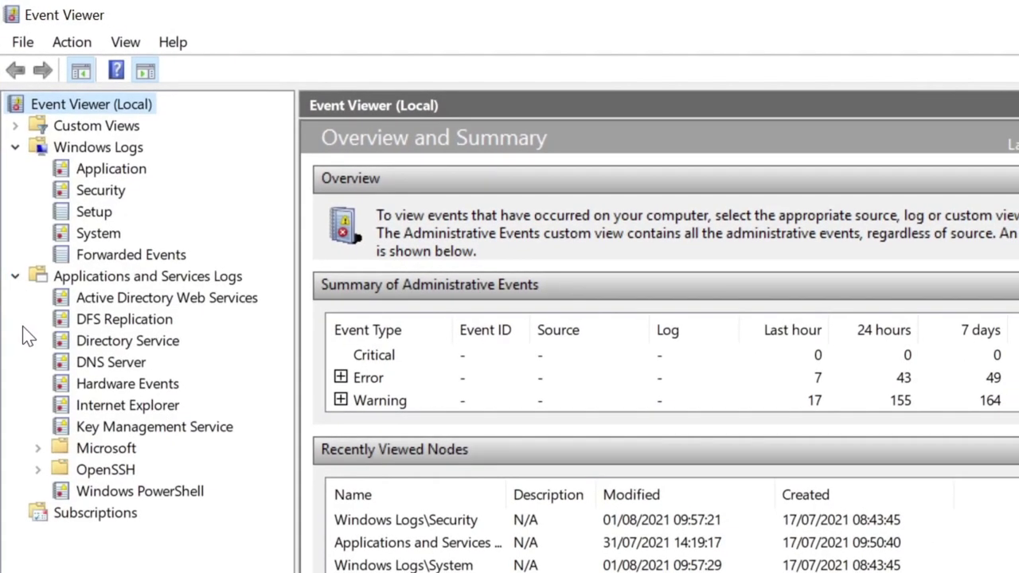
pyautogui.click(37, 448)
pyautogui.click(61, 512)
pyautogui.moveTo(283, 147); pyautogui.dragTo(259, 510)
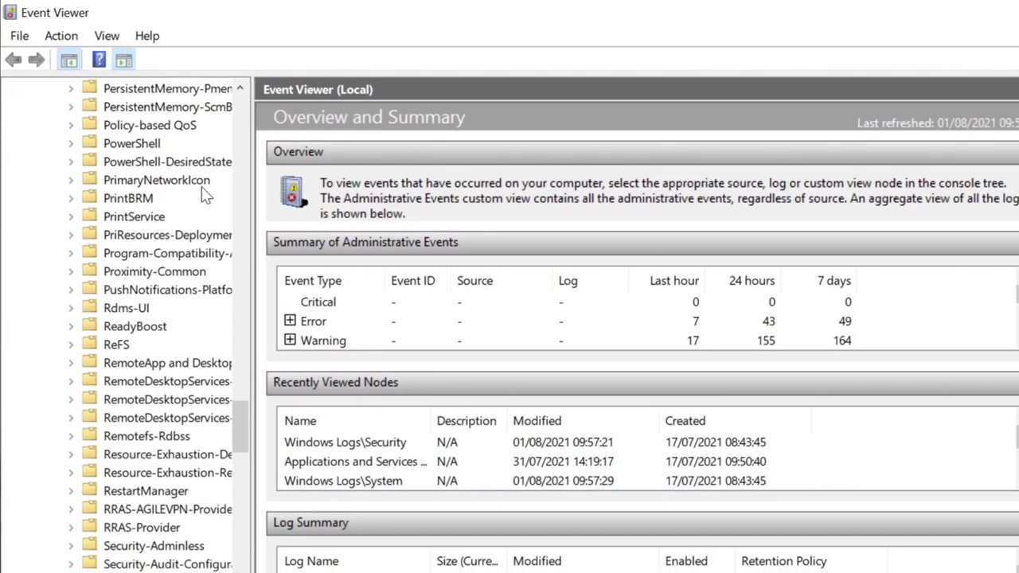
pyautogui.scroll(20, 195, 182)
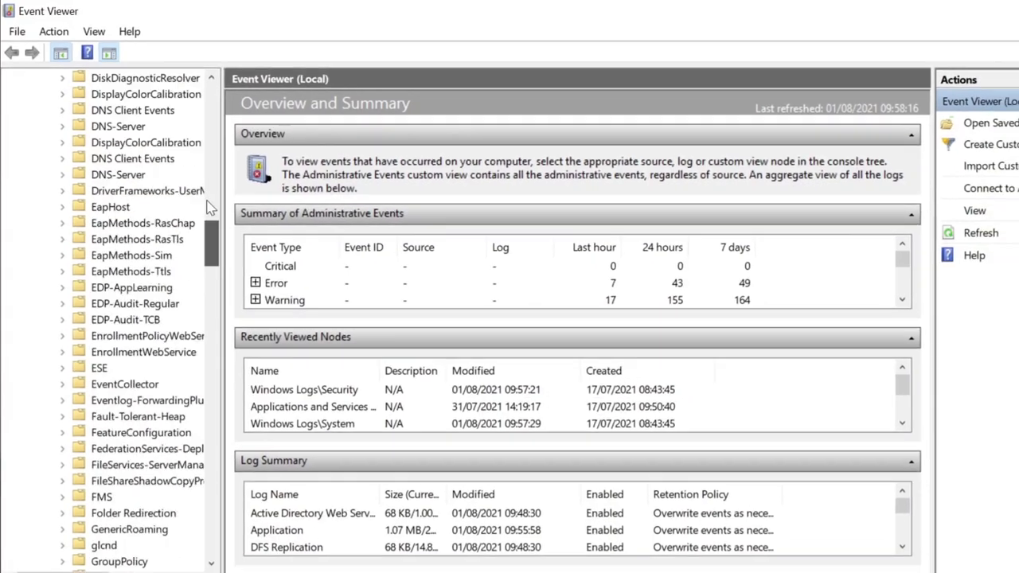
pyautogui.click(10, 187)
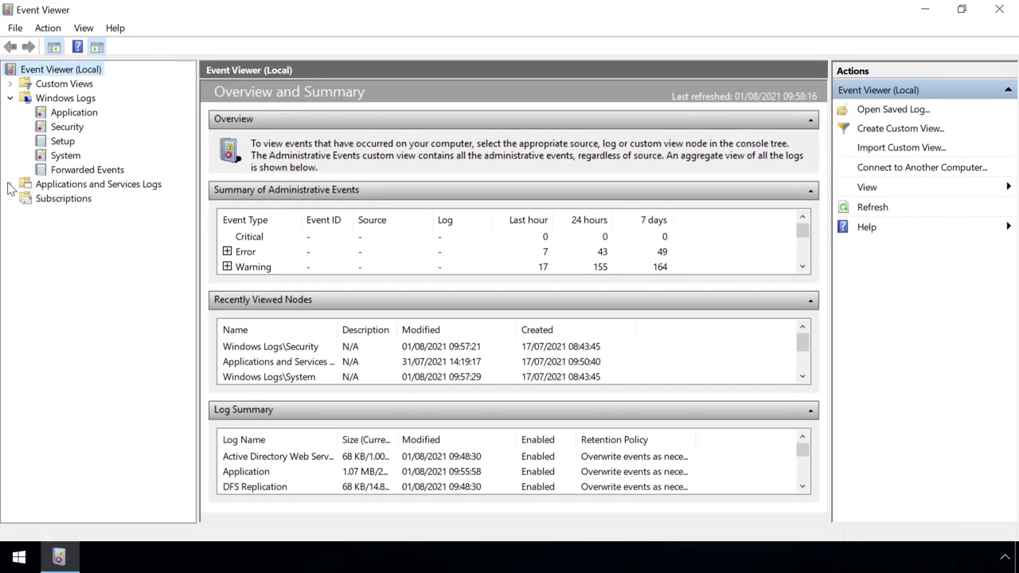
# Step: Inspect a 31/07 Event 4624 logon in the Security log, showing Logon Type 3 and New Logon account
pyautogui.click(80, 131)
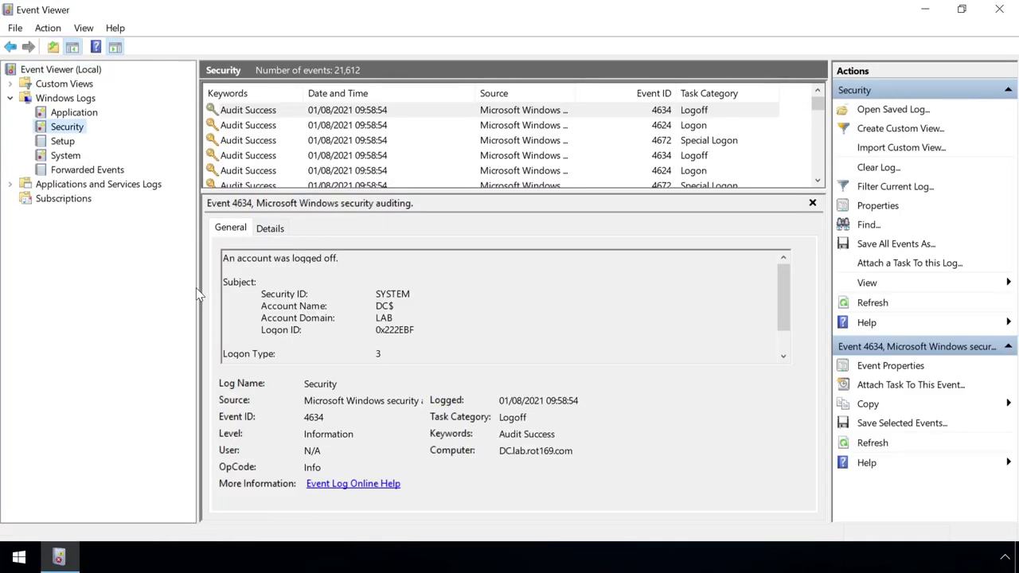
pyautogui.moveTo(199, 294); pyautogui.dragTo(108, 296)
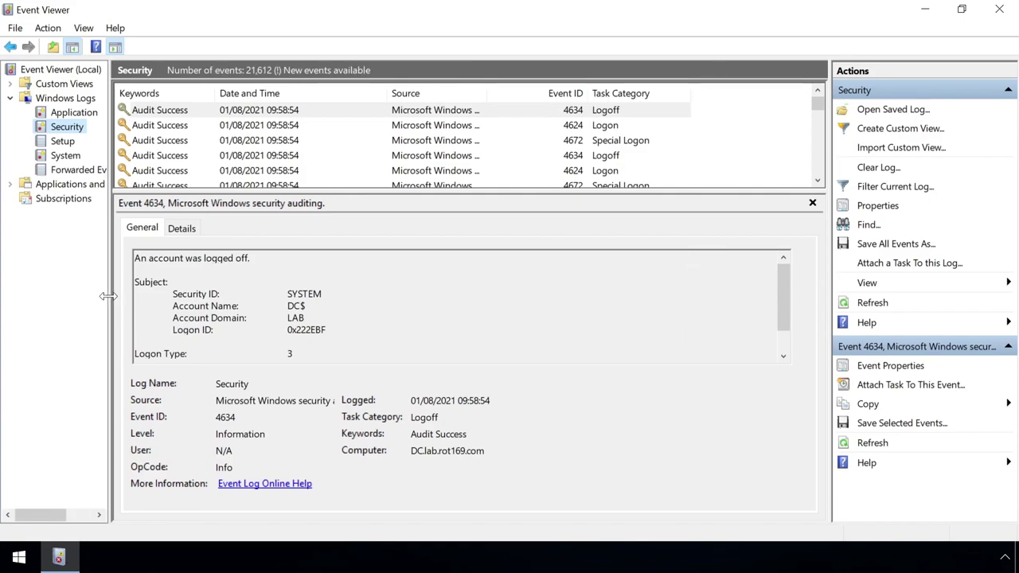
pyautogui.moveTo(818, 104); pyautogui.dragTo(818, 119)
pyautogui.click(326, 126)
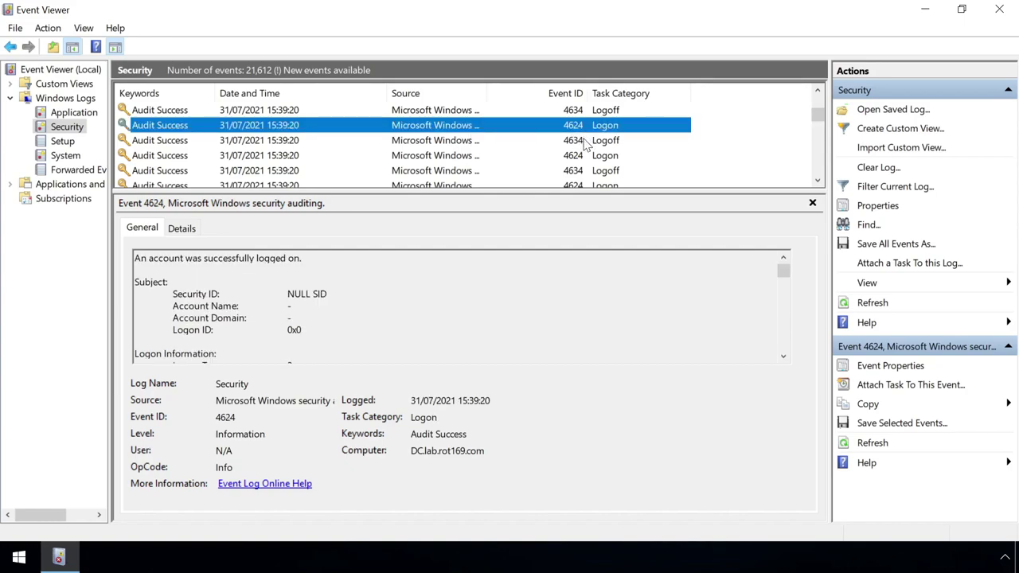
pyautogui.moveTo(784, 270); pyautogui.dragTo(783, 298)
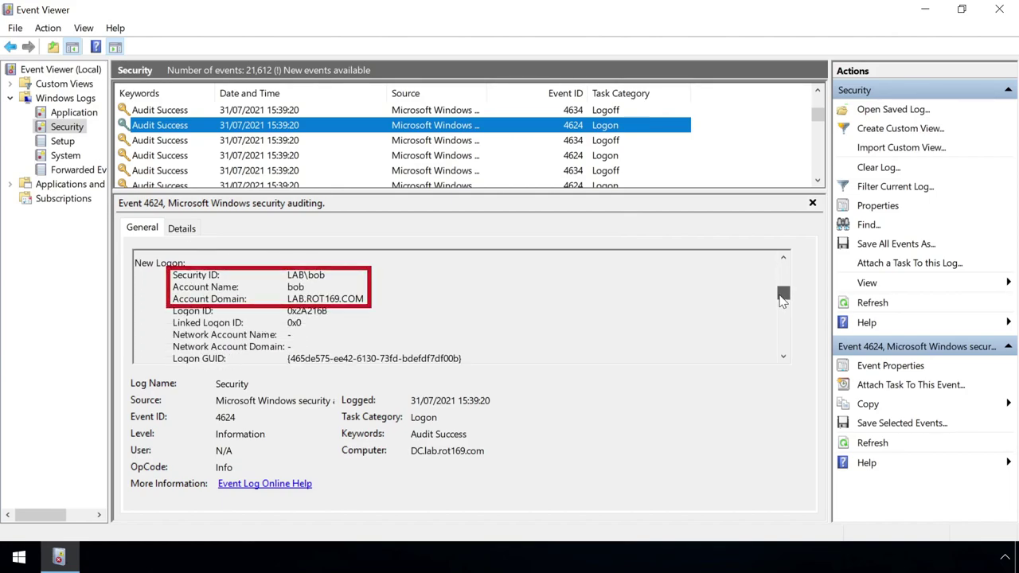
pyautogui.moveTo(783, 299); pyautogui.dragTo(783, 288)
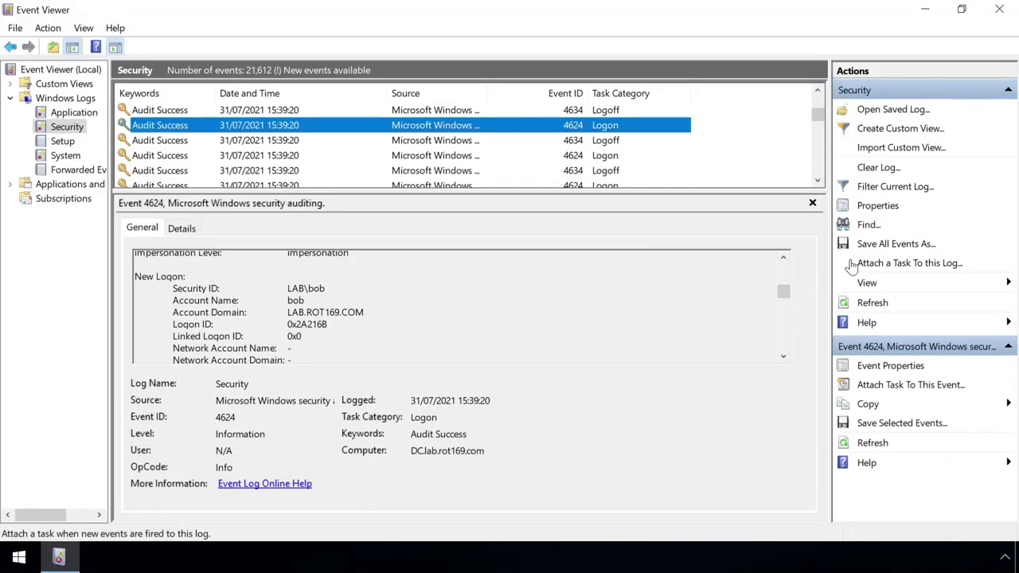
# Step: Start a Security log filter on event ID 4624, moving the dialog aside and clearing the User field
pyautogui.click(899, 188)
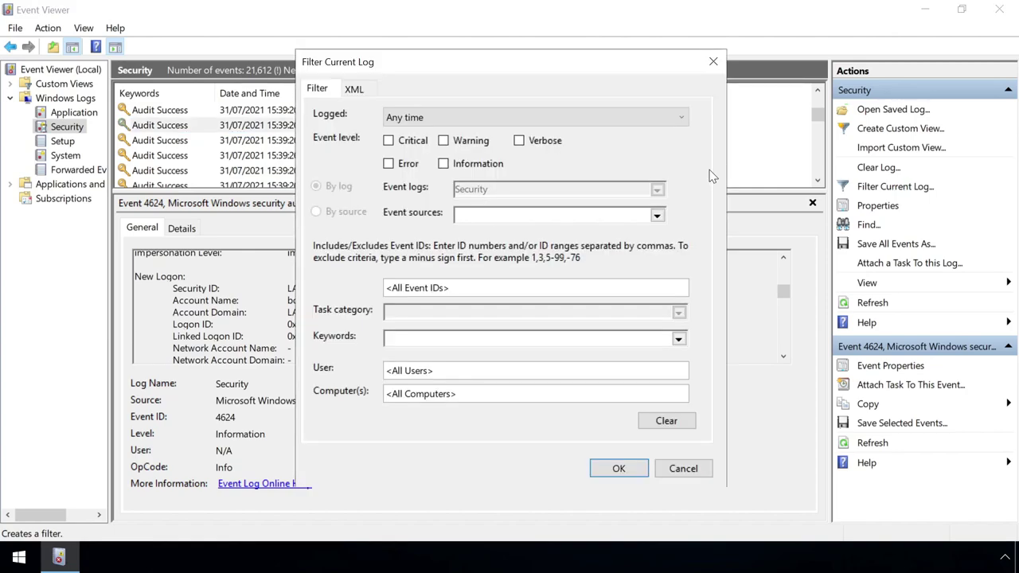
pyautogui.click(469, 285)
pyautogui.moveTo(382, 68); pyautogui.dragTo(618, 55)
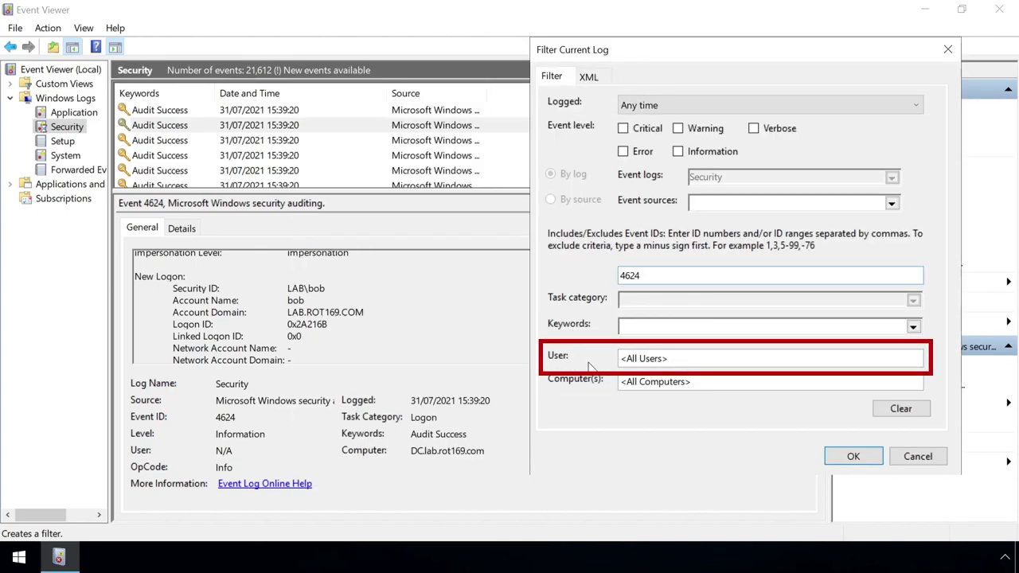
pyautogui.click(677, 360)
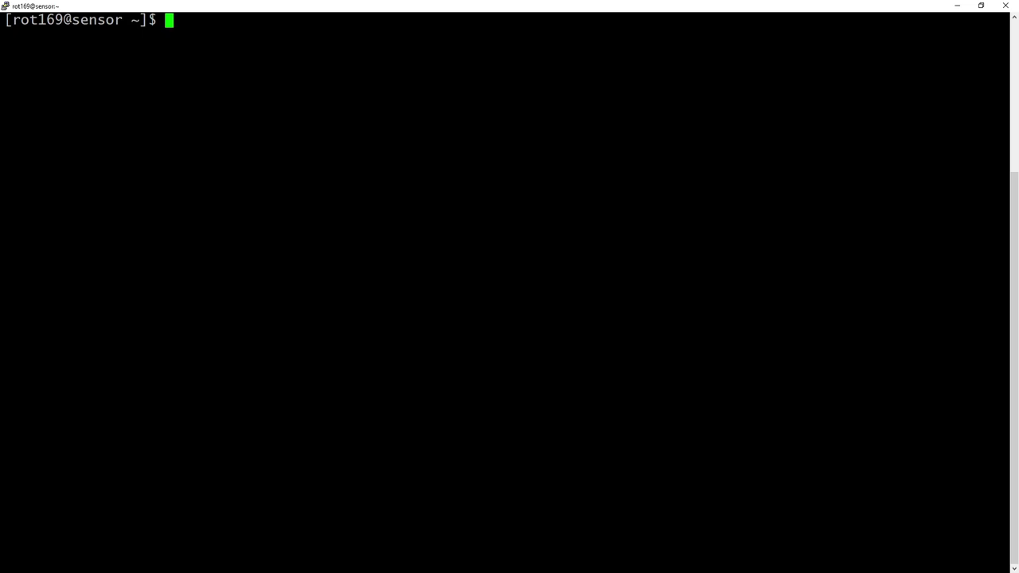
# Step: Run sudo so-allow to permit Logstash Beat (b) connections from 192.168.0.0/16
pyautogui.write('sudo so-allow')
pyautogui.press('Return')
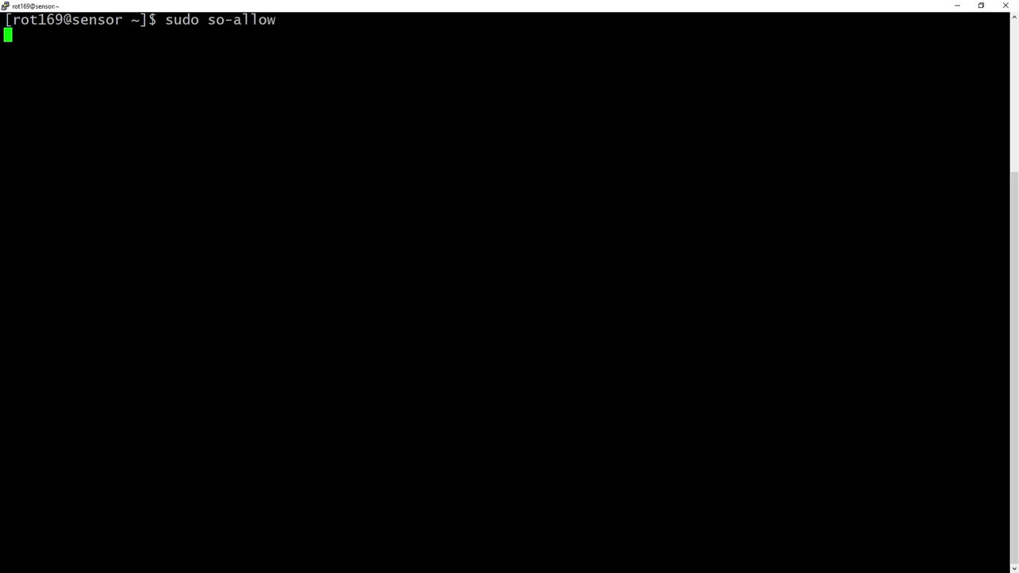
pyautogui.press('Return')
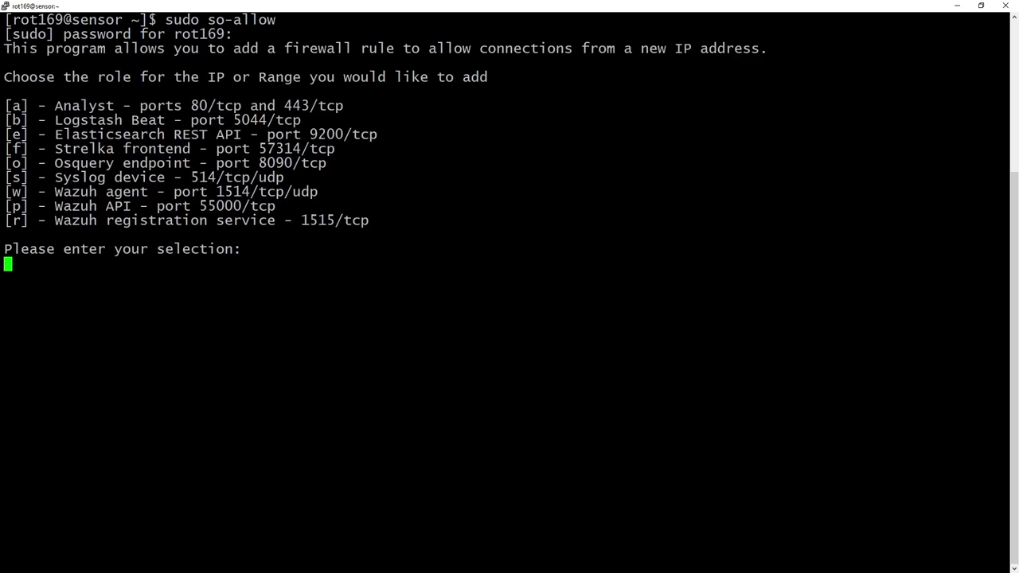
pyautogui.write('b')
pyautogui.press('Return')
pyautogui.write('192.')
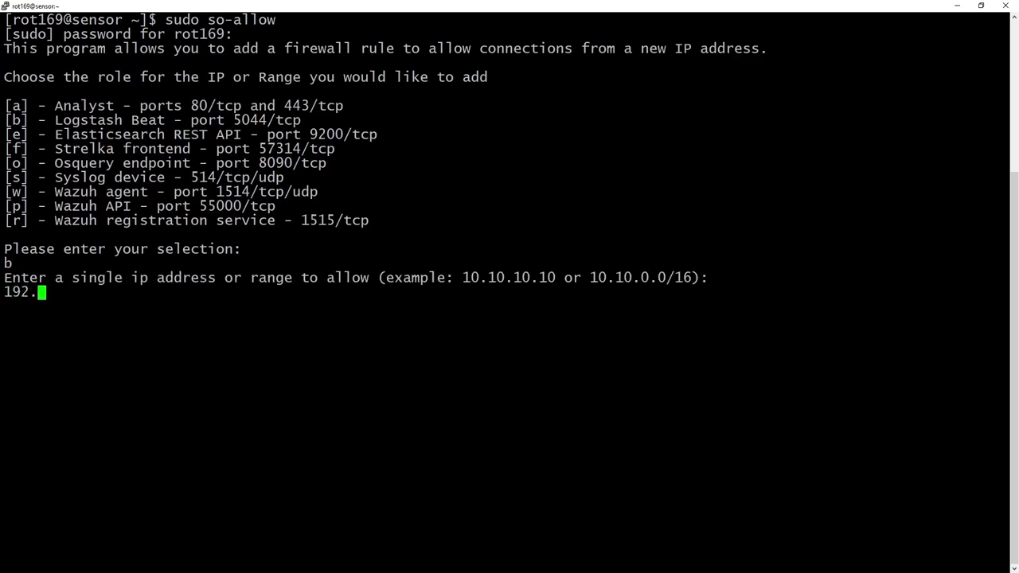
pyautogui.write('168.0.0/16')
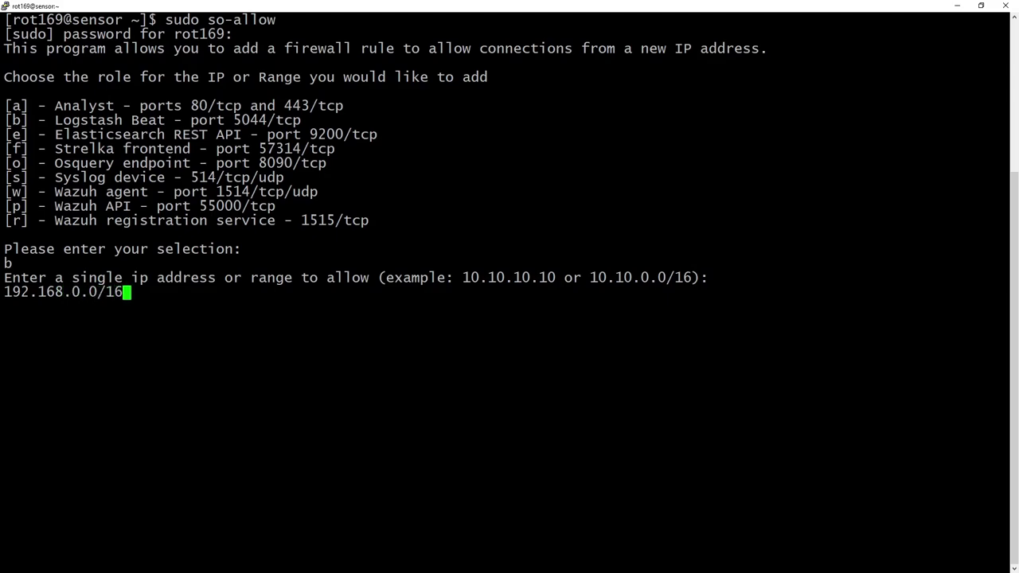
pyautogui.press('Return')
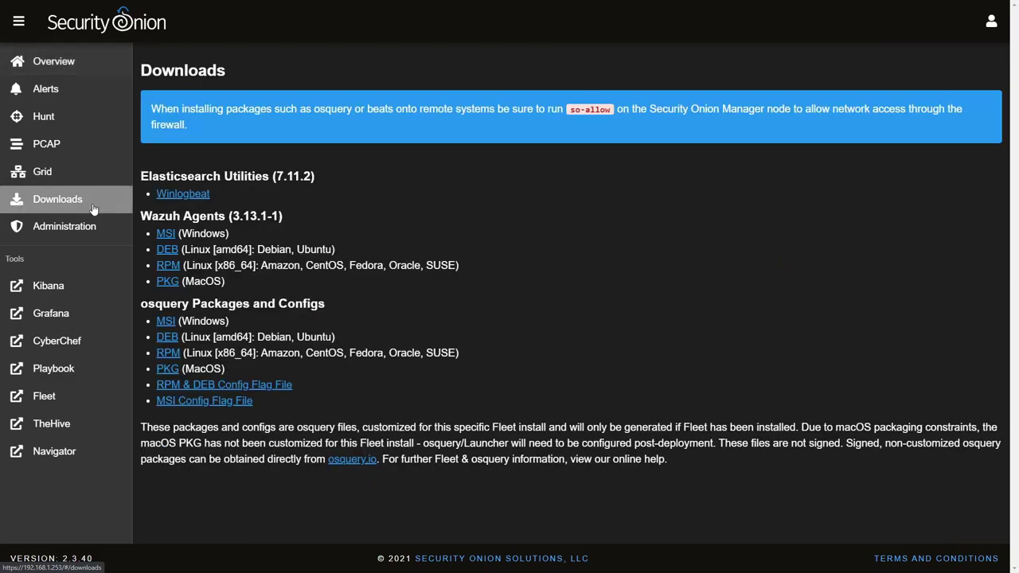
# Step: Download the Winlogbeat MSI from the Security Onion Downloads page and keep the file
pyautogui.click(179, 199)
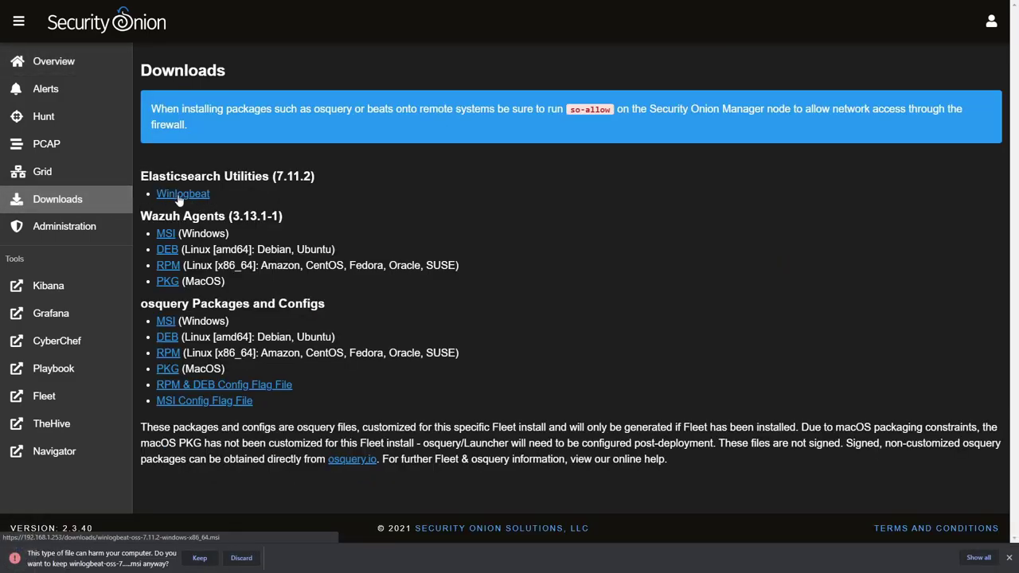
pyautogui.click(200, 558)
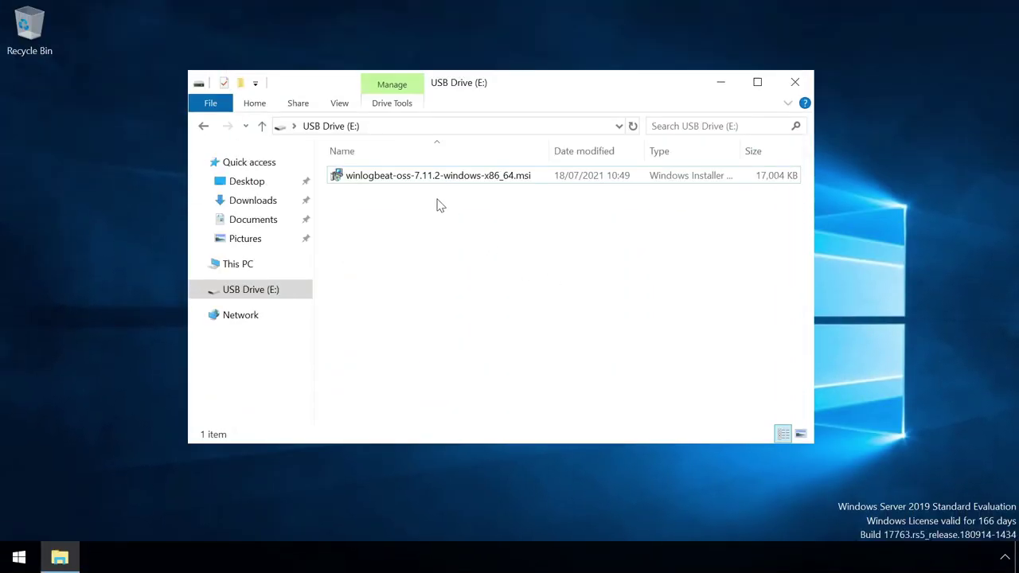
# Step: Install winlogbeat-oss 7.11.2, accepting the licence, and open its data directory on finish
pyautogui.doubleClick(437, 177)
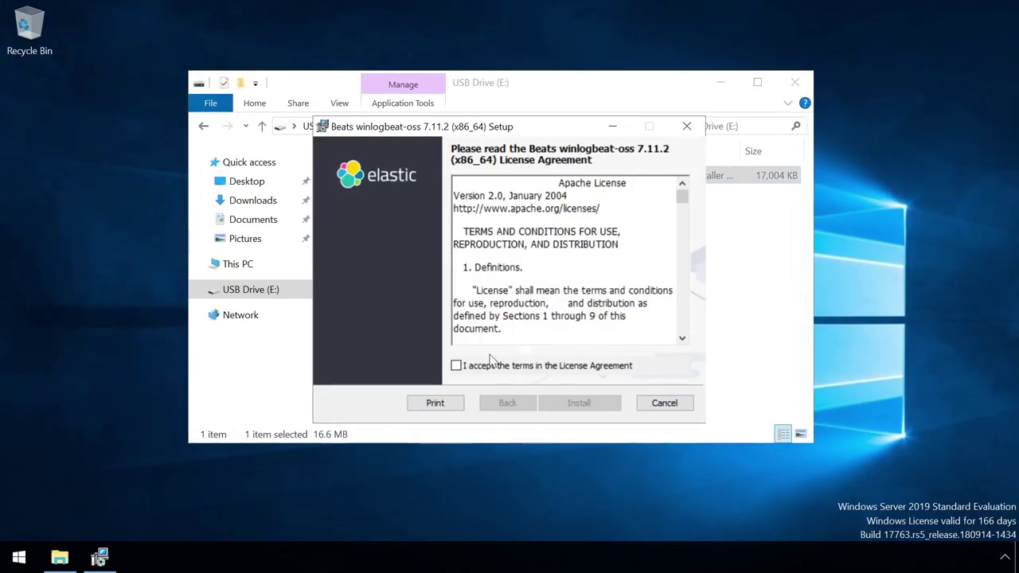
pyautogui.click(492, 365)
pyautogui.click(577, 403)
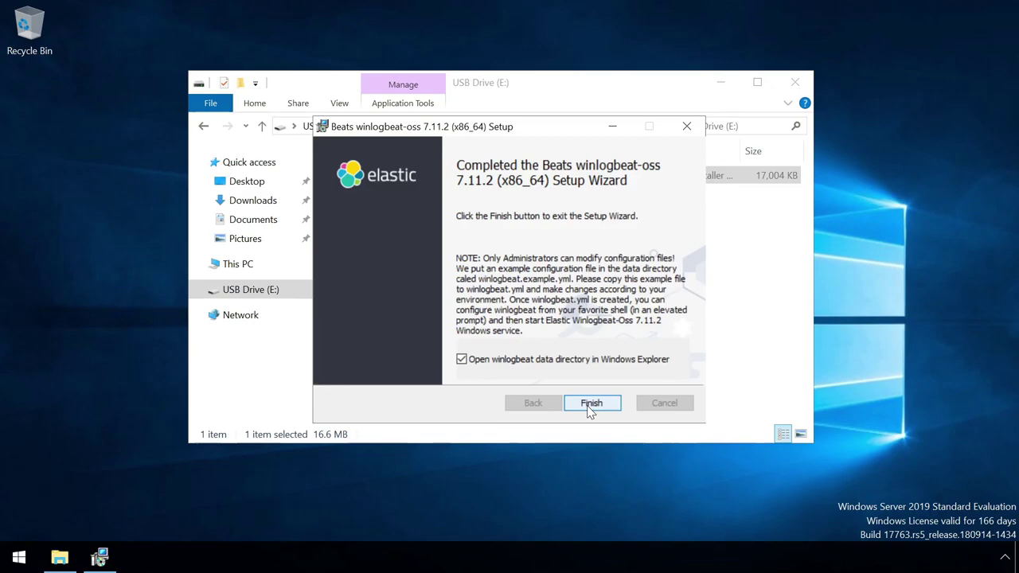
pyautogui.click(589, 406)
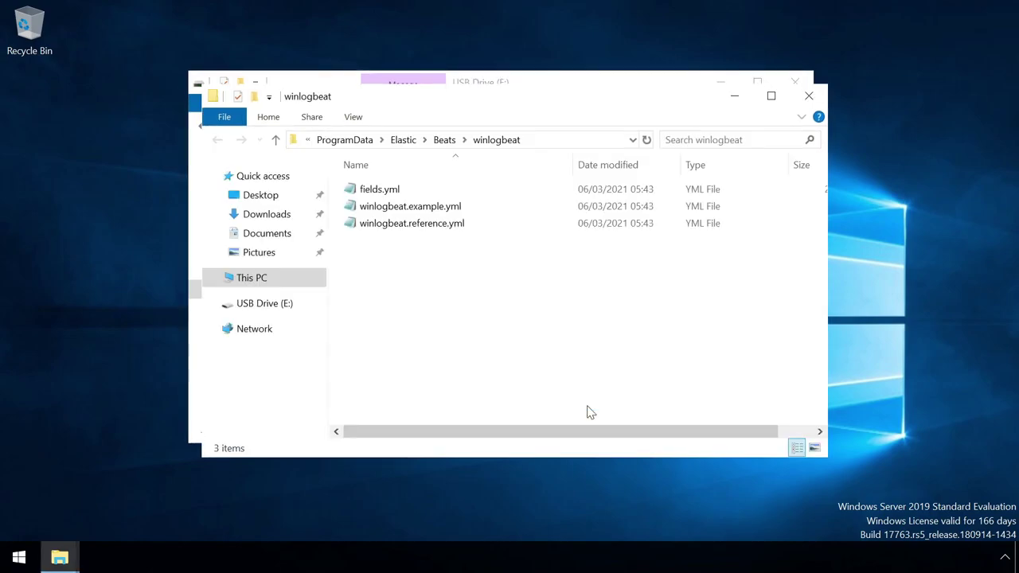
# Step: Edit winlogbeat.example.yml in Notepad, commenting out output.elasticsearch and its hosts line
pyautogui.rightClick(423, 210)
pyautogui.click(462, 236)
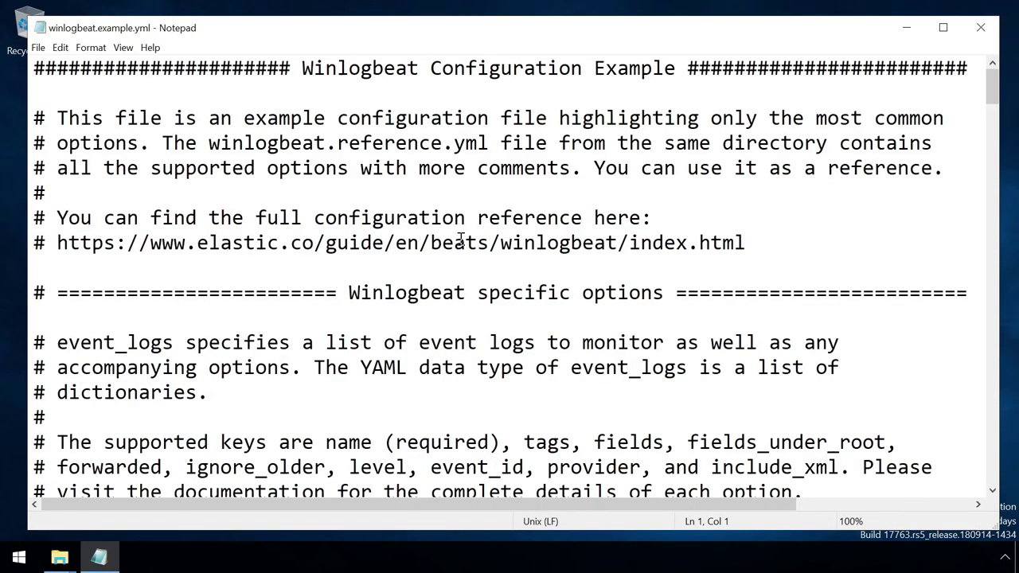
pyautogui.moveTo(992, 88); pyautogui.dragTo(994, 293)
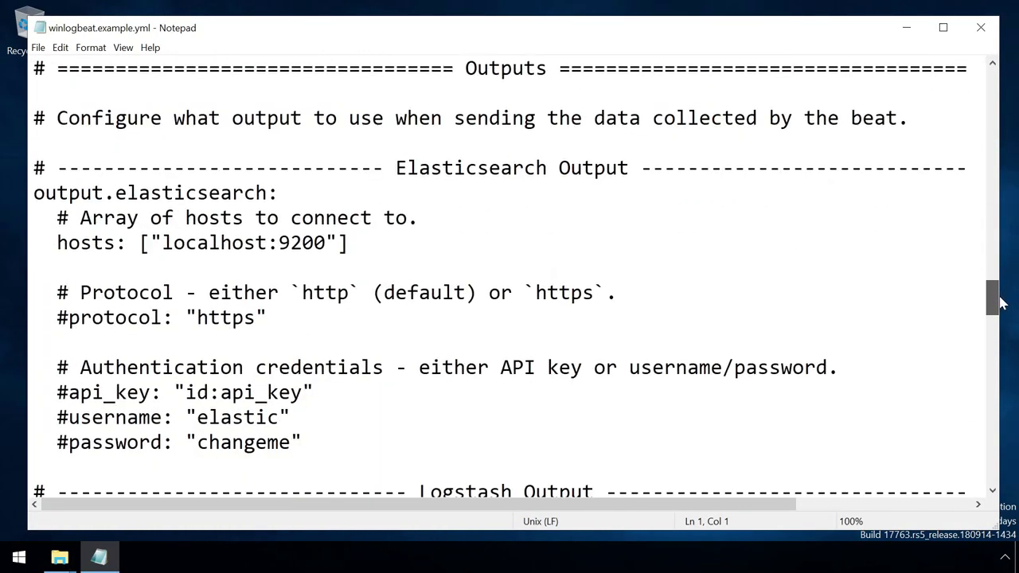
pyautogui.click(37, 193)
pyautogui.write('#')
pyautogui.click(53, 240)
pyautogui.write('#')
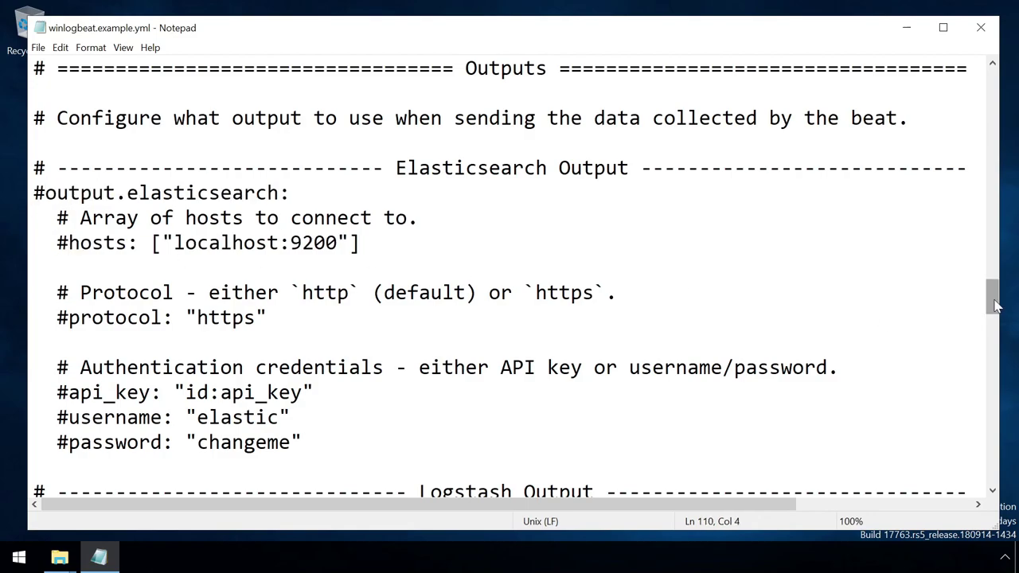
pyautogui.moveTo(995, 307); pyautogui.dragTo(994, 331)
# Step: Uncomment output.logstash and set its hosts to 192.168.1.253 instead of localhost
pyautogui.click(46, 118)
pyautogui.press('BackSpace')
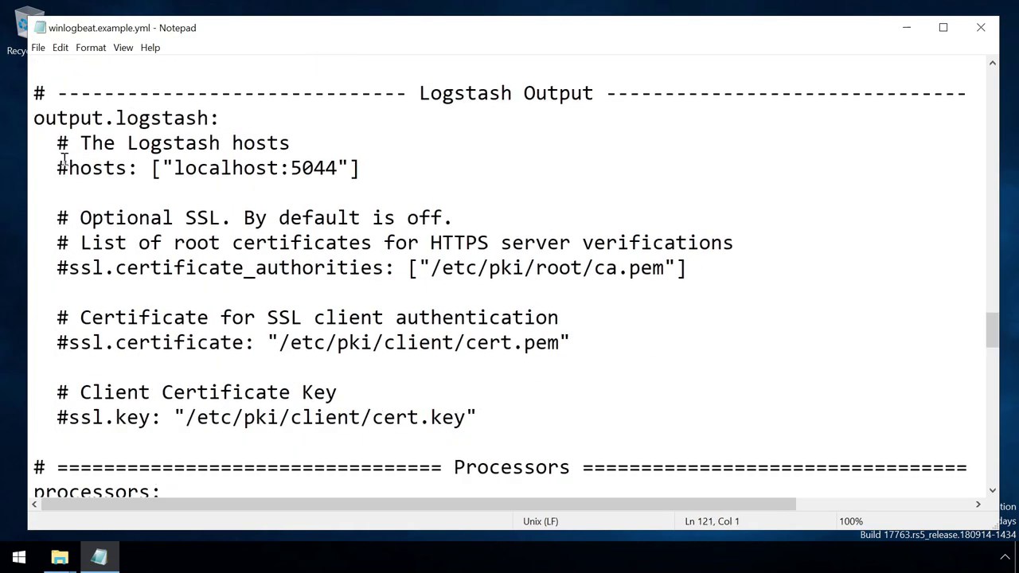
pyautogui.click(67, 166)
pyautogui.press('BackSpace')
pyautogui.moveTo(163, 168); pyautogui.dragTo(266, 170)
pyautogui.write('192.168.1.253')
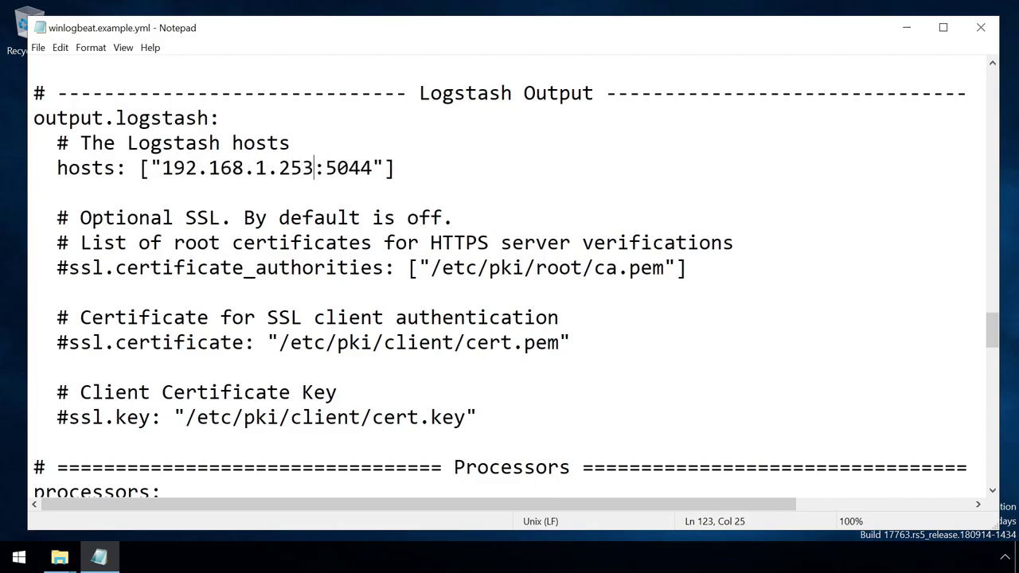
# Step: Bring up Save As to store the edited config under a new name
pyautogui.moveTo(993, 333); pyautogui.dragTo(997, 138)
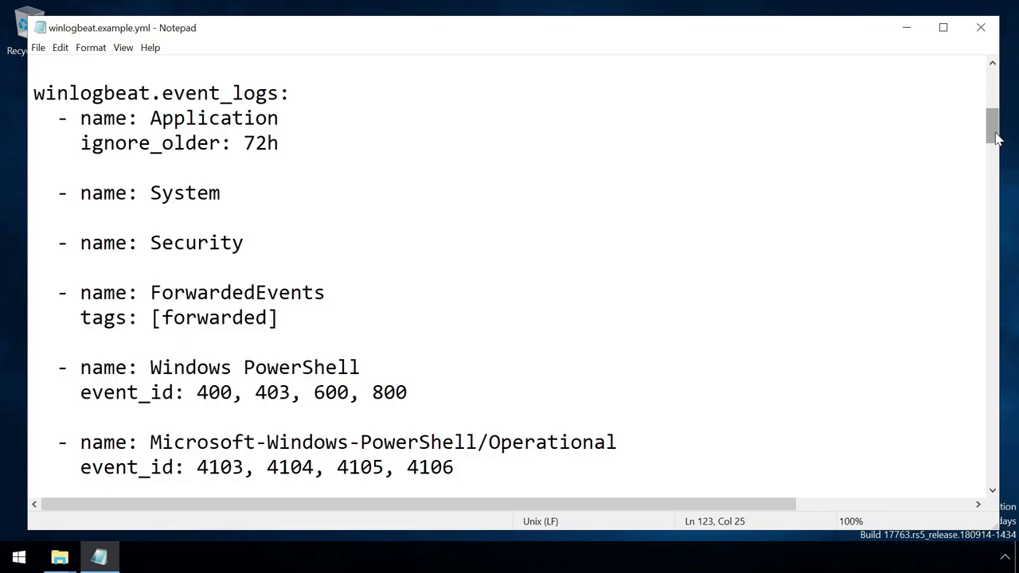
pyautogui.moveTo(995, 136); pyautogui.dragTo(993, 79)
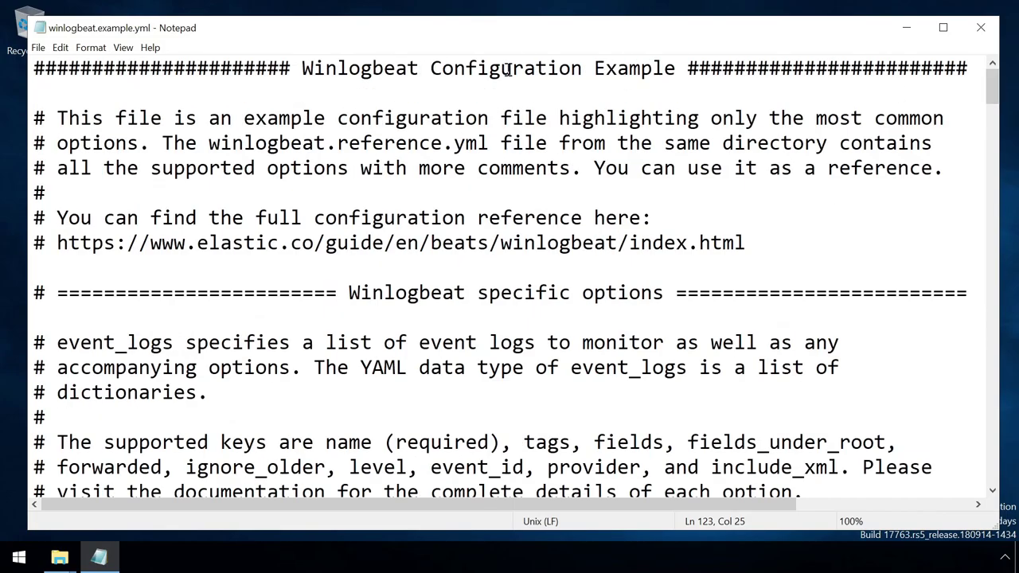
pyautogui.click(37, 46)
pyautogui.click(59, 116)
# Step: Save the config as winlogbeat.yml by removing 'example' from the file name
pyautogui.click(258, 353)
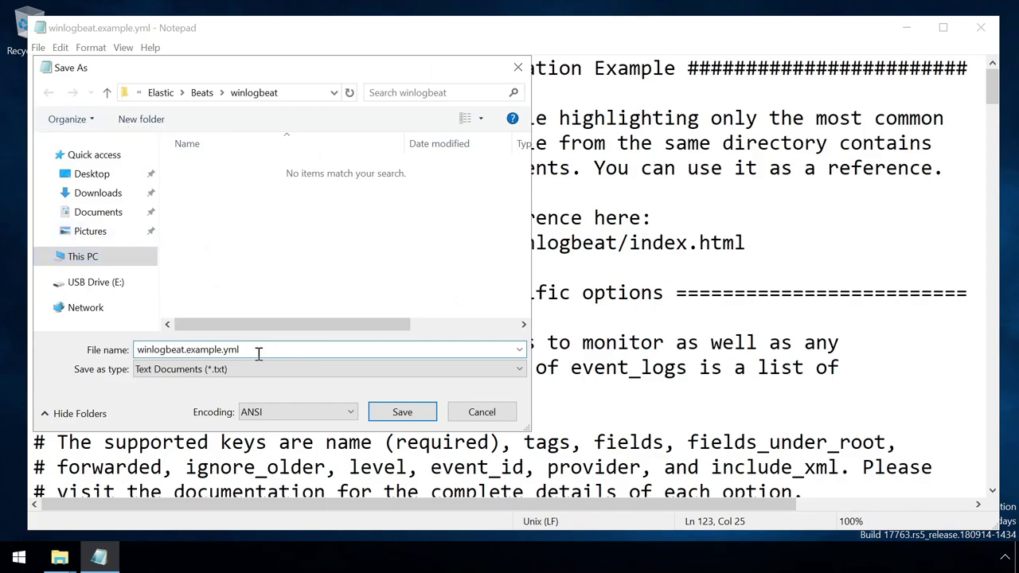
pyautogui.press('Left')
pyautogui.press('Left')
pyautogui.press('Left')
pyautogui.press('Left')
pyautogui.press('BackSpace')
pyautogui.press('BackSpace')
pyautogui.press('BackSpace')
pyautogui.press('BackSpace')
pyautogui.press('BackSpace')
pyautogui.press('BackSpace')
pyautogui.press('BackSpace')
pyautogui.click(402, 414)
# Step: Close Notepad, the winlogbeat folder and the USB drive windows
pyautogui.click(980, 28)
pyautogui.click(812, 94)
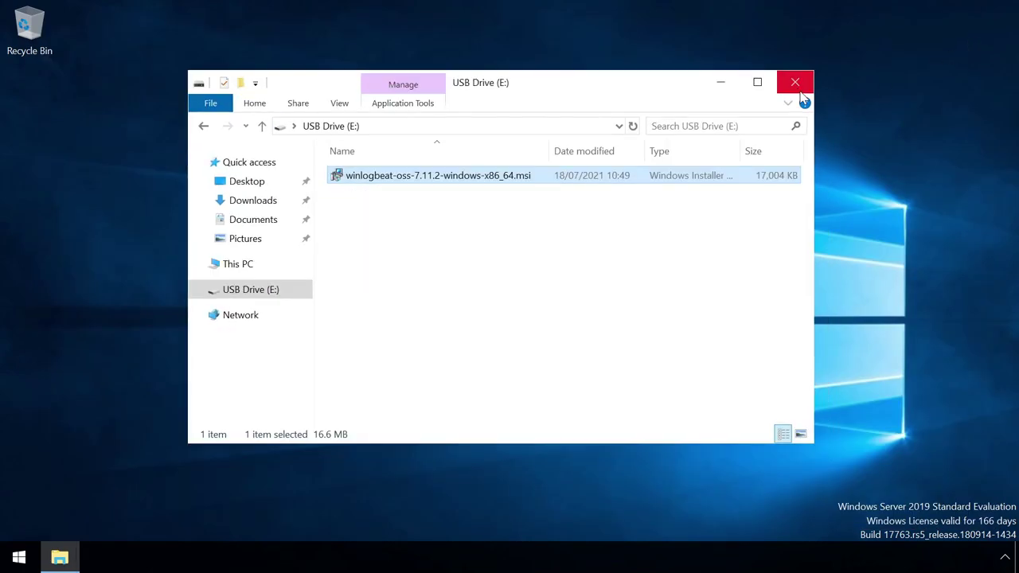
pyautogui.click(796, 80)
# Step: Start the Elastic Winlogbeat-Oss 7.11.2 service from the Services console
pyautogui.click(20, 557)
pyautogui.write('services')
pyautogui.click(156, 168)
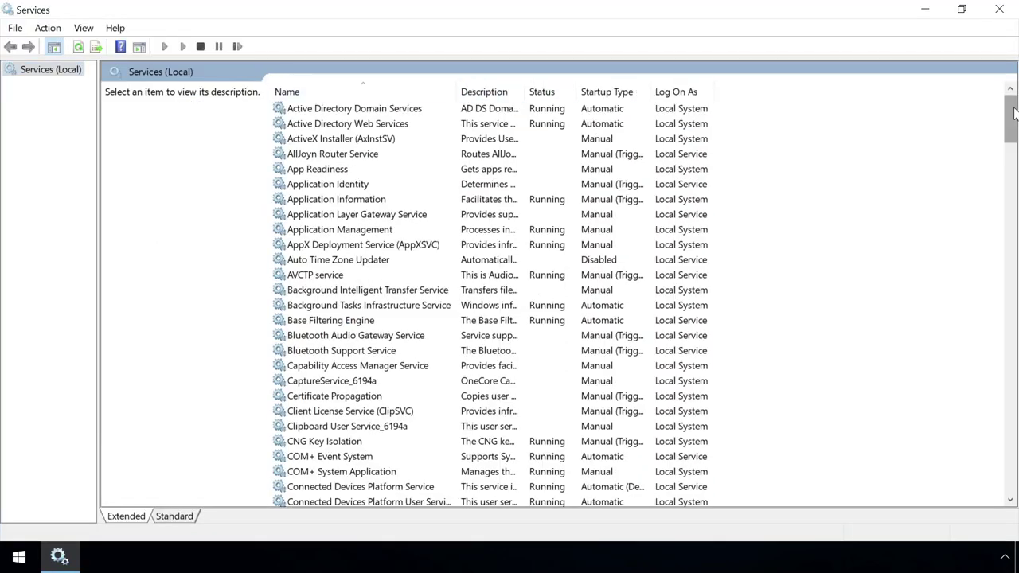
pyautogui.moveTo(1014, 109); pyautogui.dragTo(1015, 191)
pyautogui.click(549, 304)
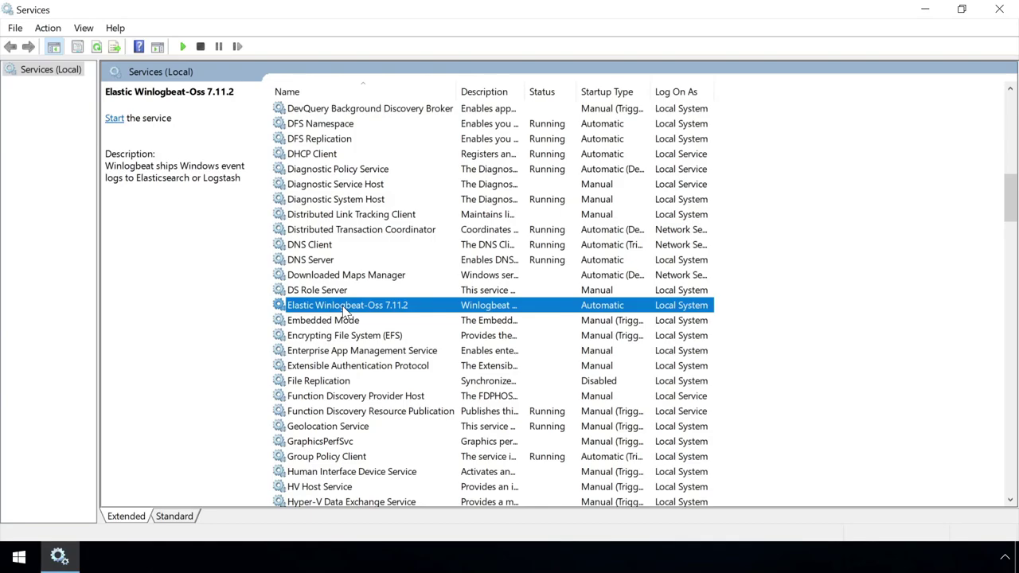
pyautogui.rightClick(517, 311)
pyautogui.click(541, 319)
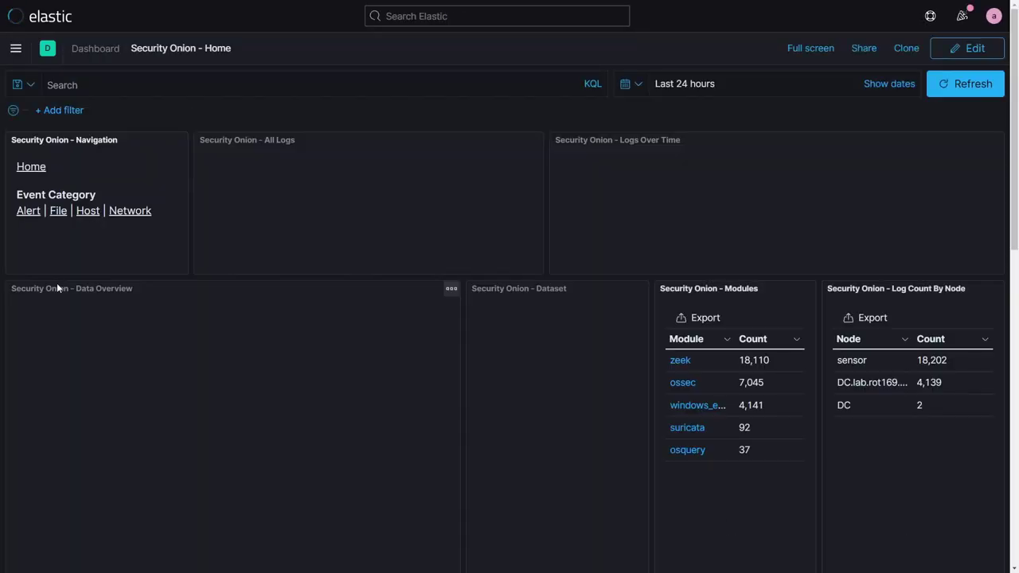
# Step: Open the Host dashboard from the Home page's Event Category to see DC's 4,141 events
pyautogui.click(94, 212)
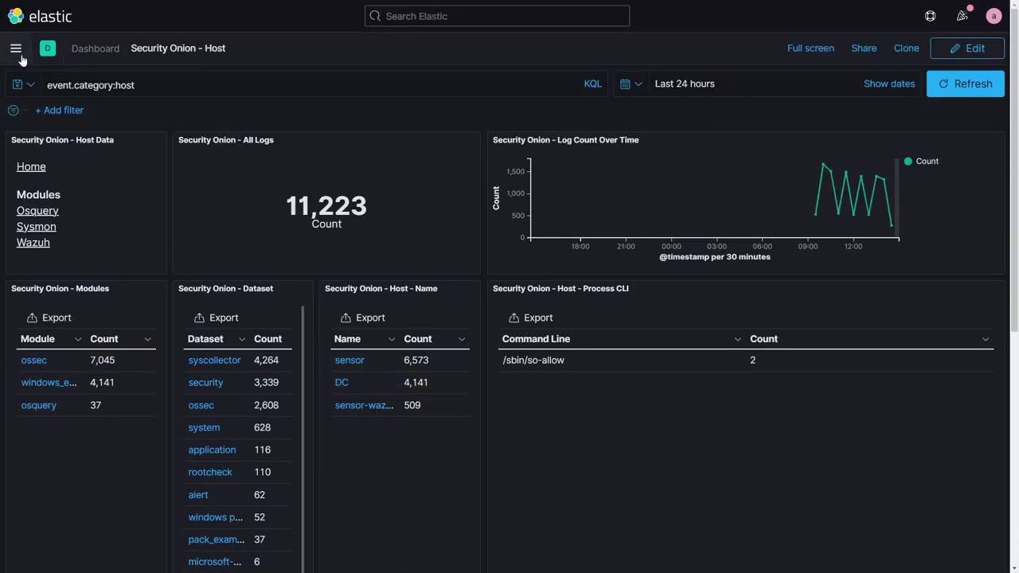
# Step: Open Discover and run the query event.code: 4624, narrowing results to 1,069 logon hits
pyautogui.click(16, 49)
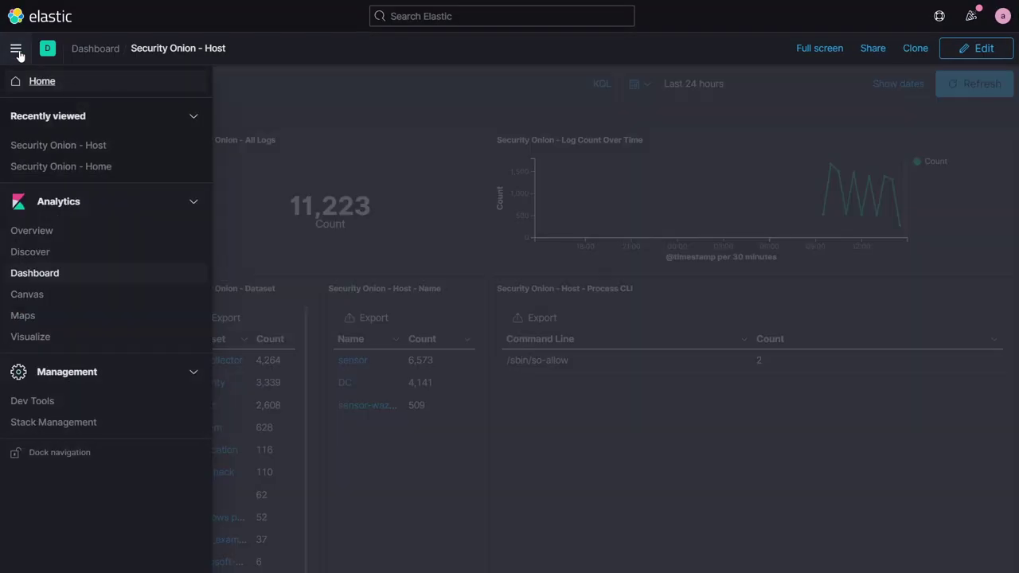
pyautogui.click(36, 253)
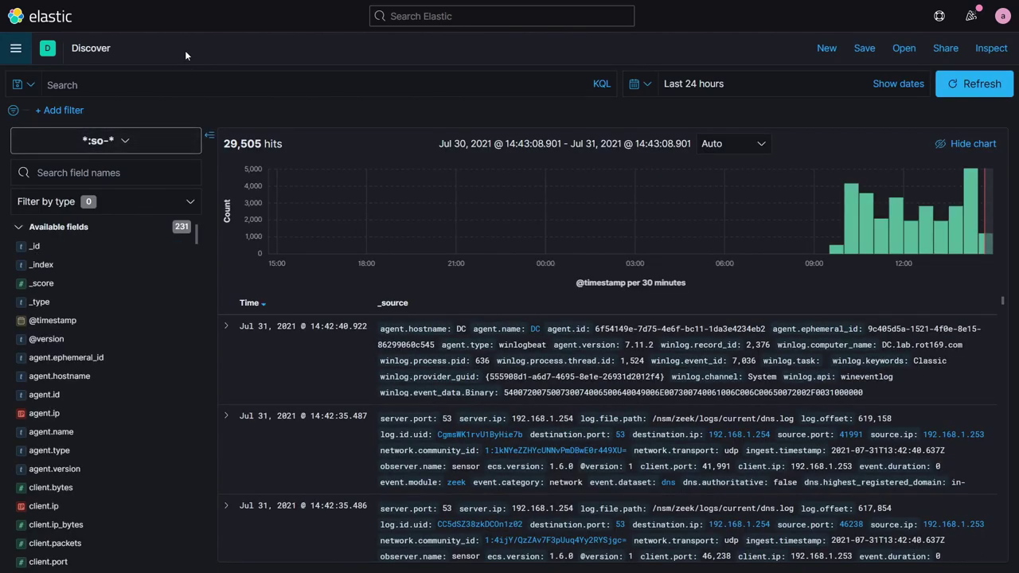
pyautogui.click(146, 84)
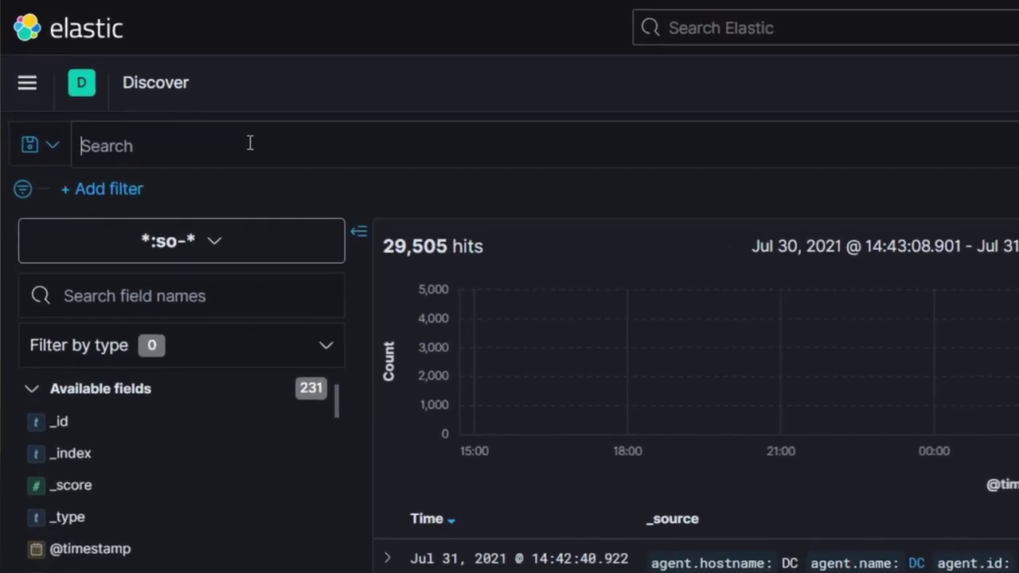
pyautogui.write('event.c')
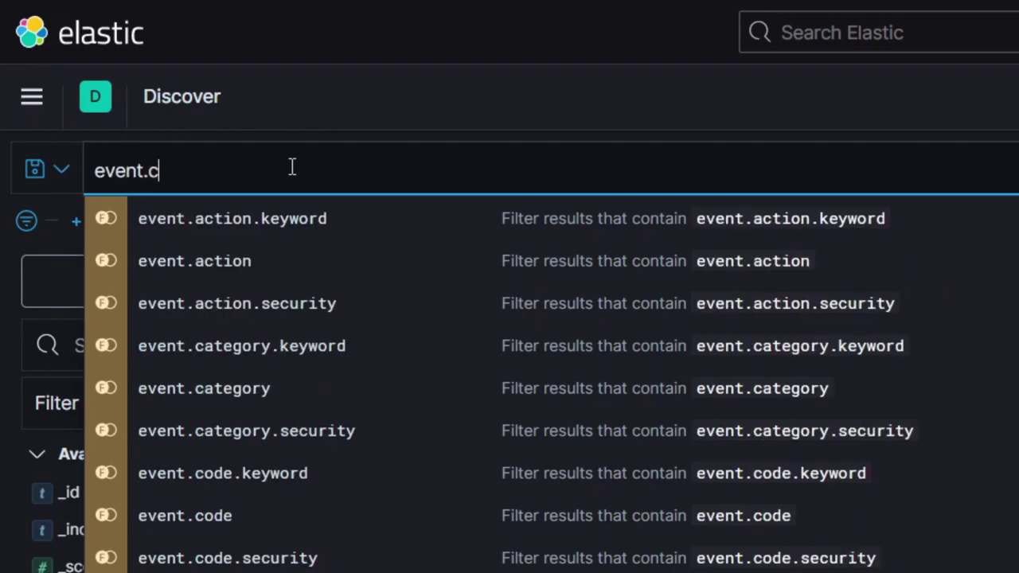
pyautogui.write('ode: 4624')
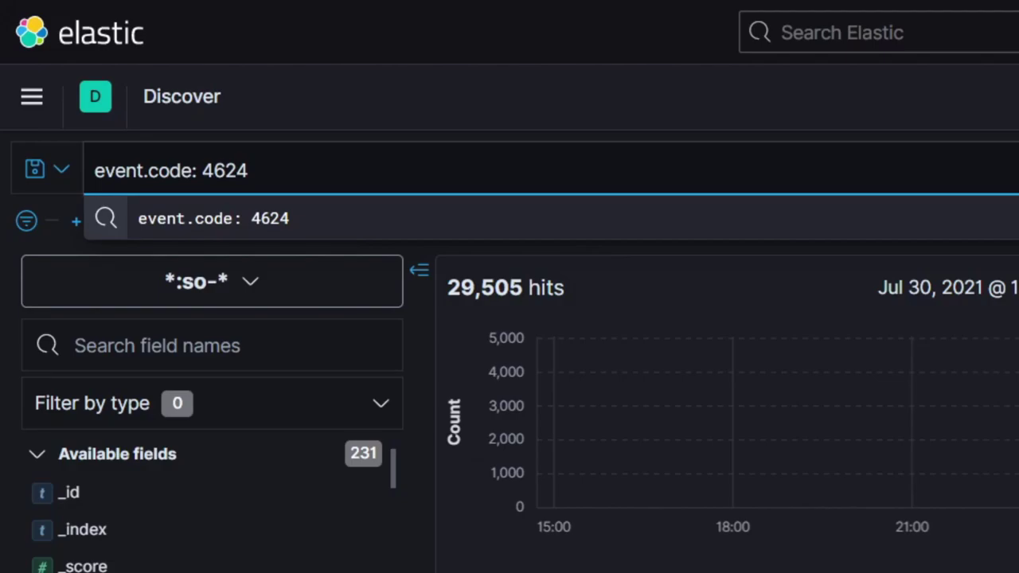
pyautogui.click(1018, 169)
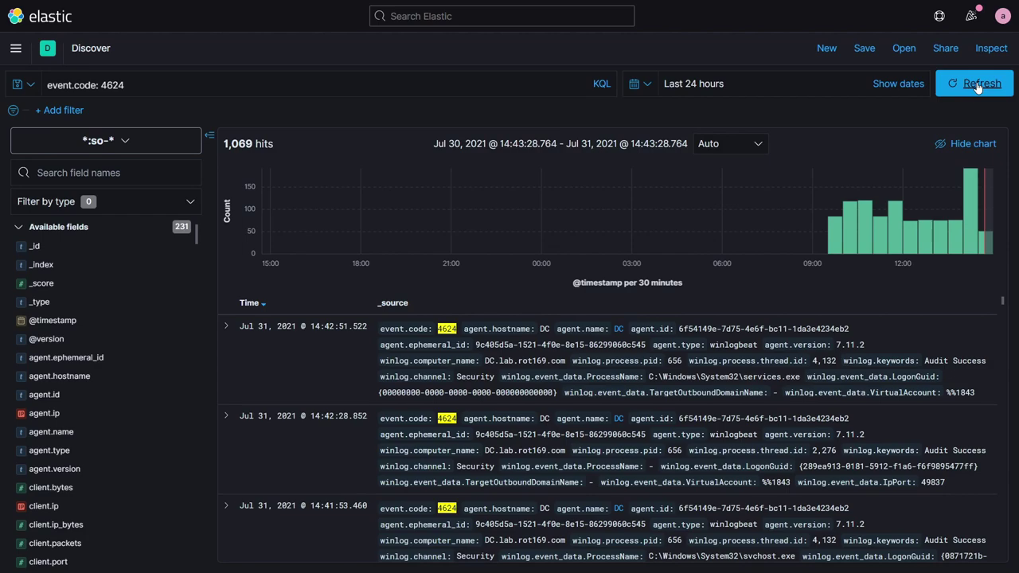
# Step: Refresh the results, expand the first 4624 event and add host.hostname as a column
pyautogui.click(978, 84)
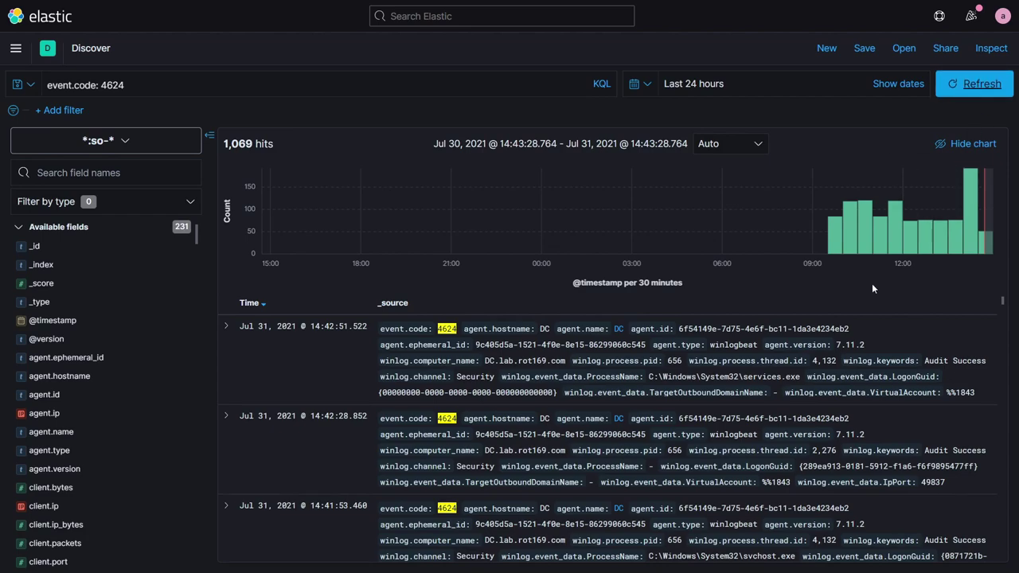
pyautogui.click(226, 329)
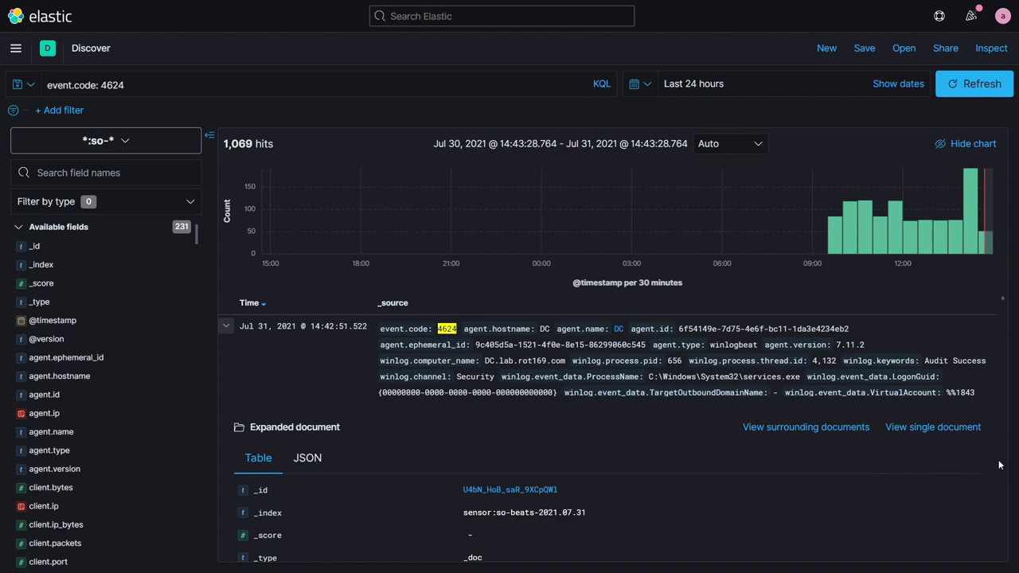
pyautogui.scroll(-2, 999, 465)
pyautogui.scroll(-1, 999, 465)
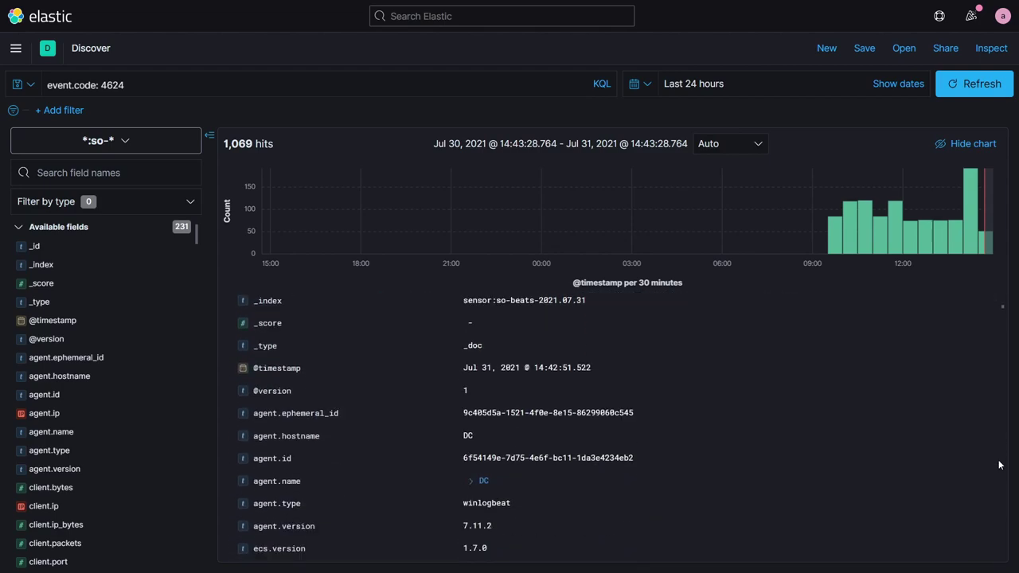
pyautogui.scroll(-5, 999, 465)
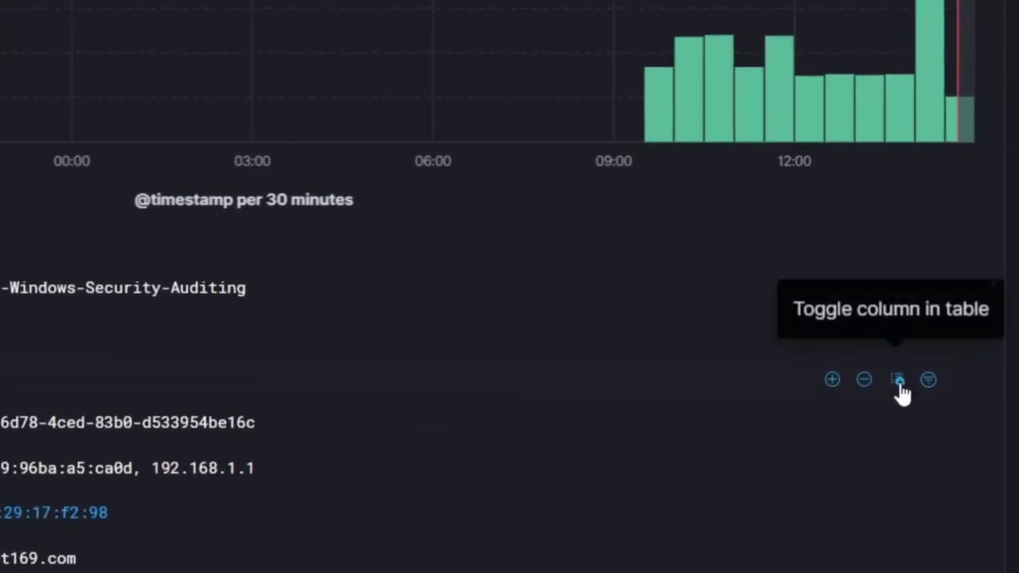
pyautogui.click(842, 388)
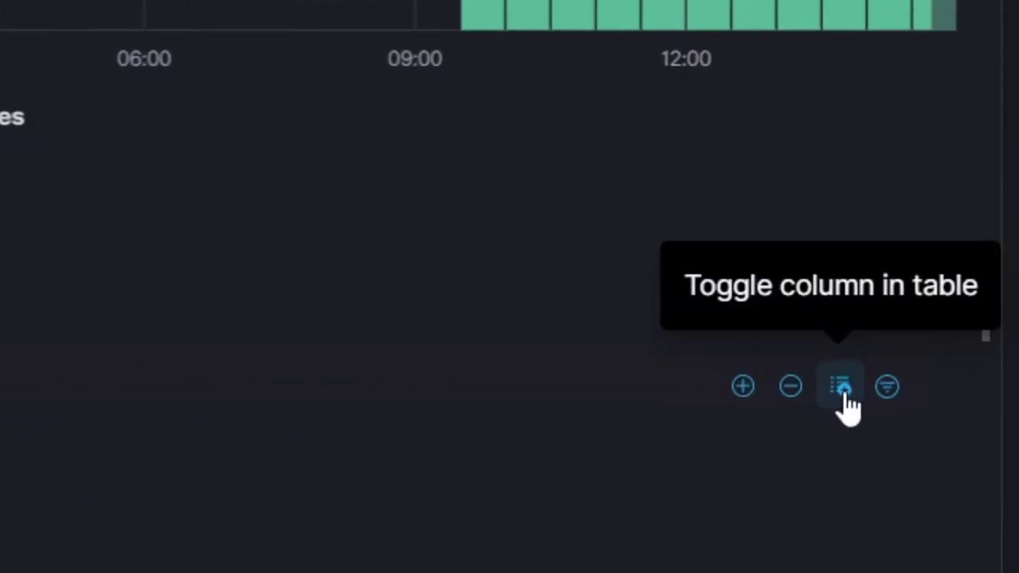
# Step: Add TargetUserName, LogonType and IpAddress as columns, then collapse the event details
pyautogui.scroll(-6, 605, 560)
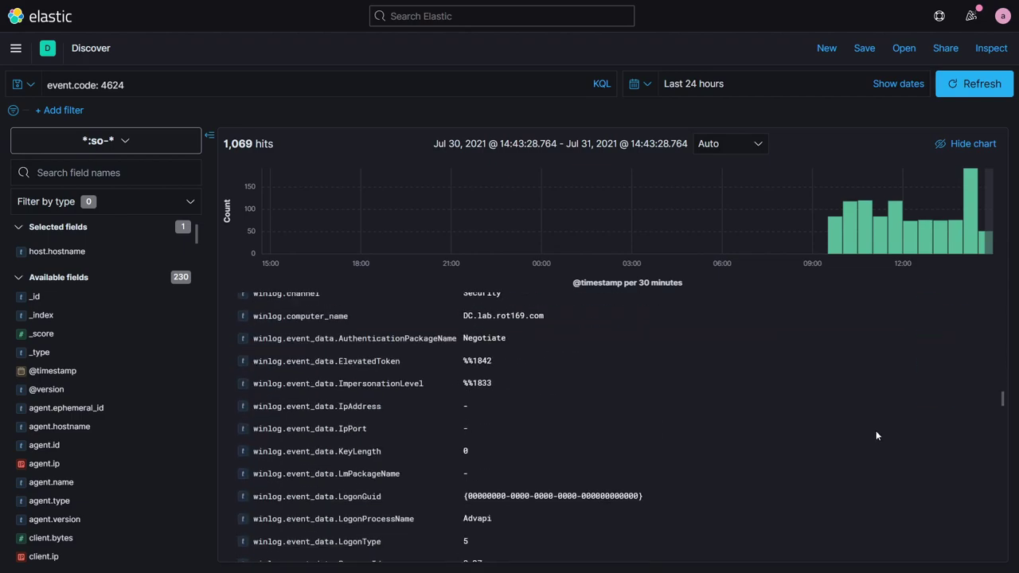
pyautogui.scroll(-4, 875, 436)
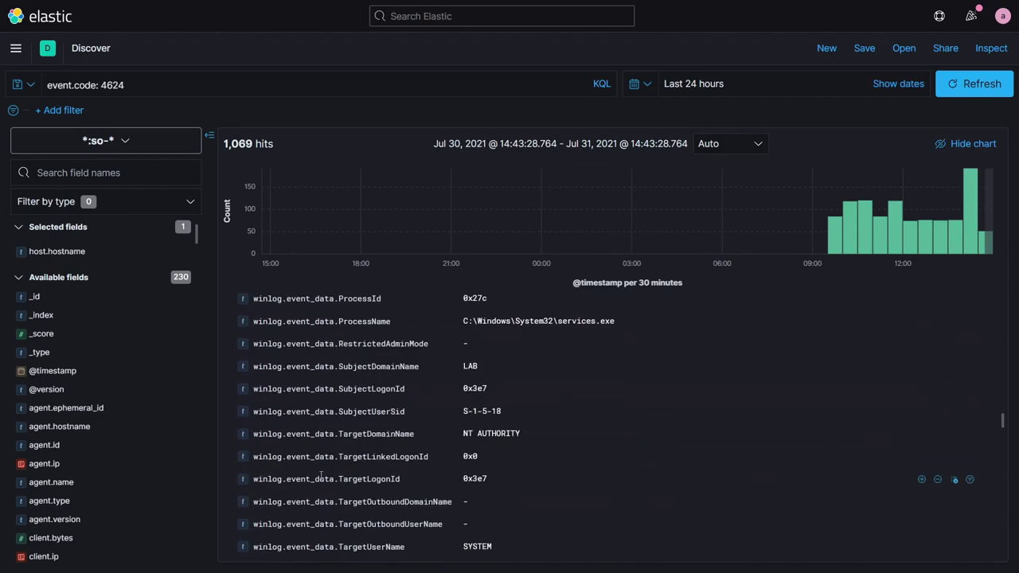
pyautogui.click(954, 547)
pyautogui.scroll(3, 956, 478)
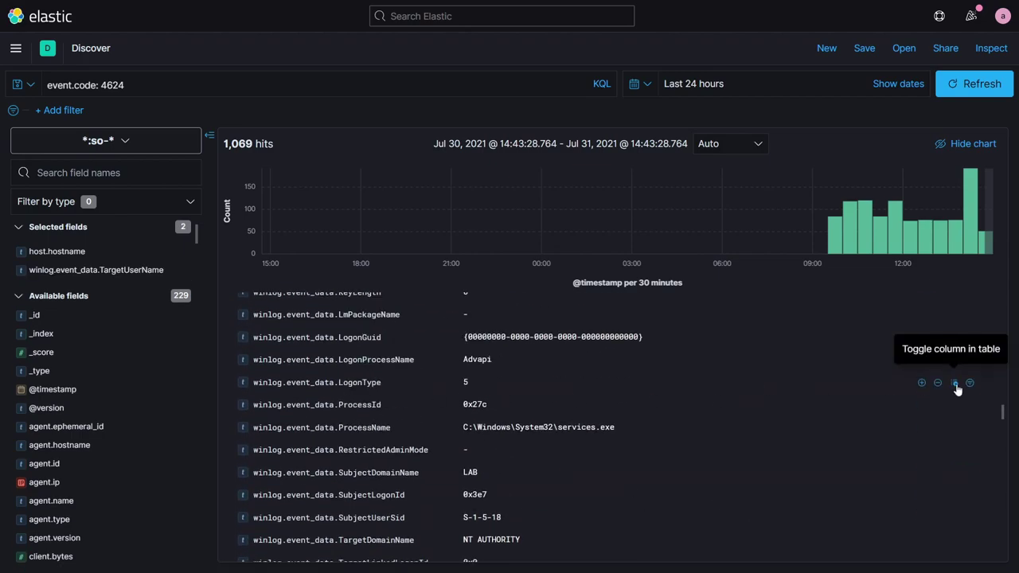
pyautogui.click(955, 388)
pyautogui.scroll(3, 467, 410)
pyautogui.click(955, 407)
pyautogui.scroll(15, 334, 414)
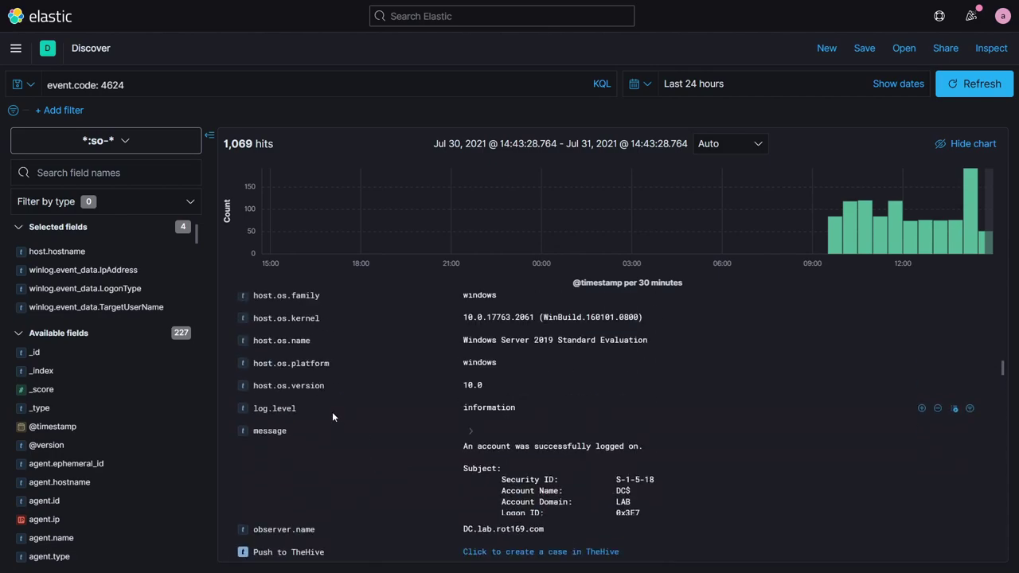
pyautogui.click(226, 326)
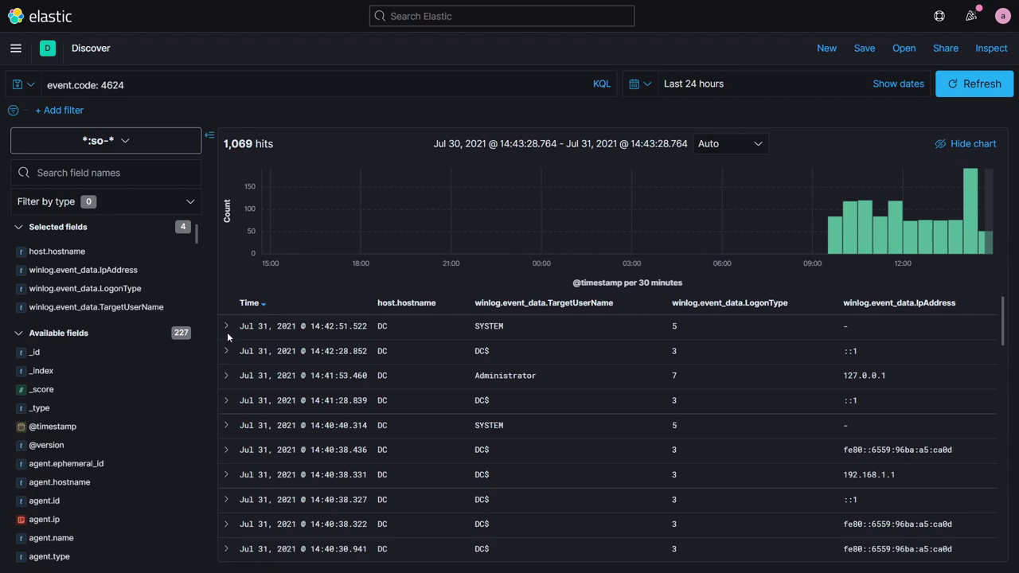
# Step: Add a filter winlog.event_data.TargetUserName is Administrator, cutting results to 10 hits
pyautogui.click(57, 111)
pyautogui.click(96, 194)
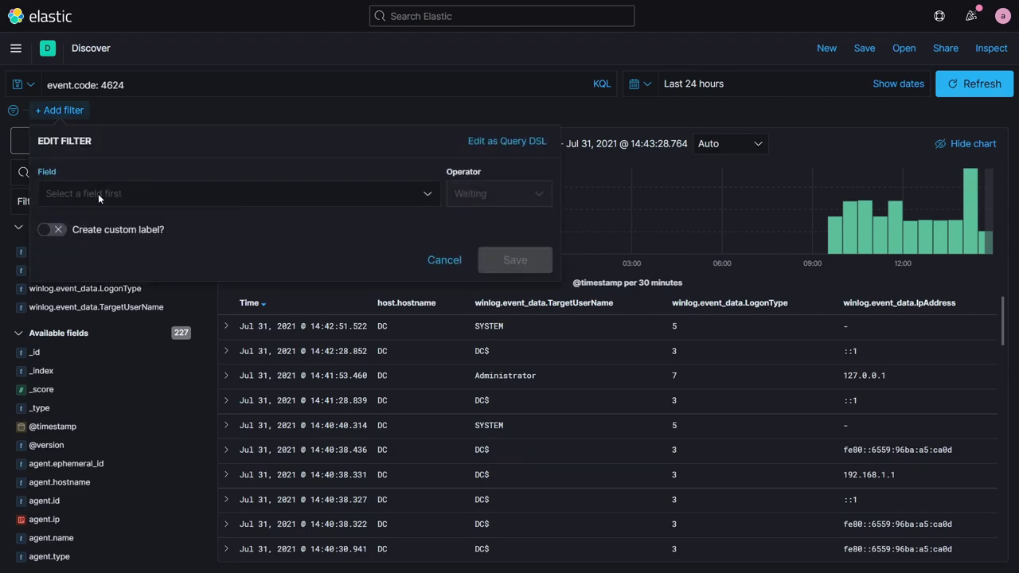
pyautogui.write('winlog.event_')
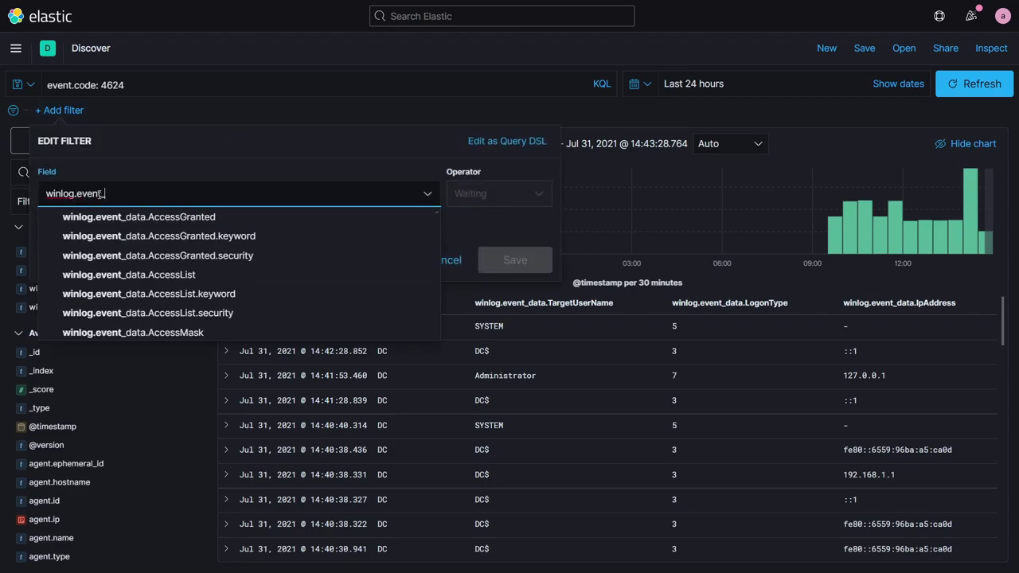
pyautogui.write('data.TargetUserName')
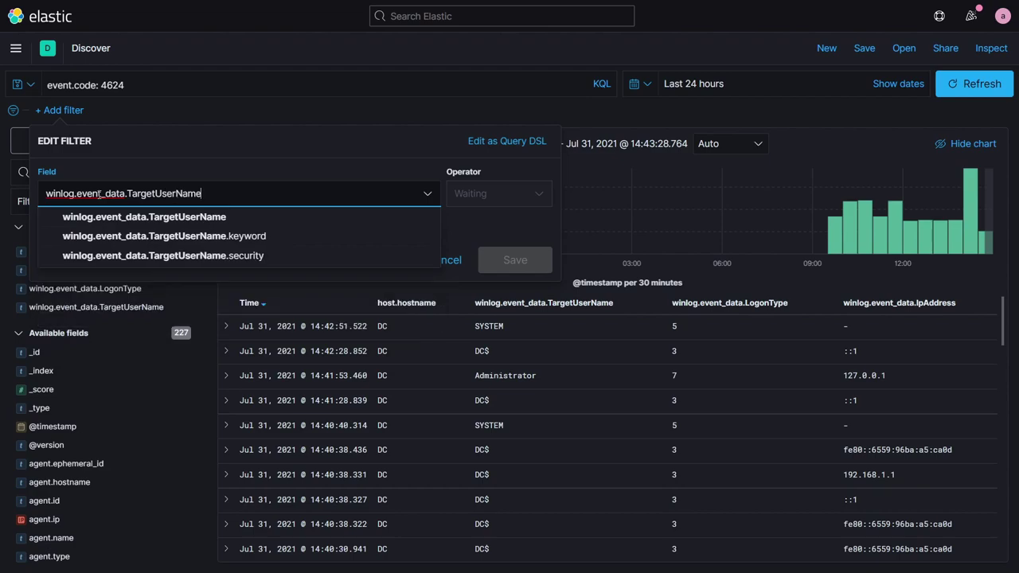
pyautogui.click(350, 217)
pyautogui.click(498, 193)
pyautogui.click(476, 216)
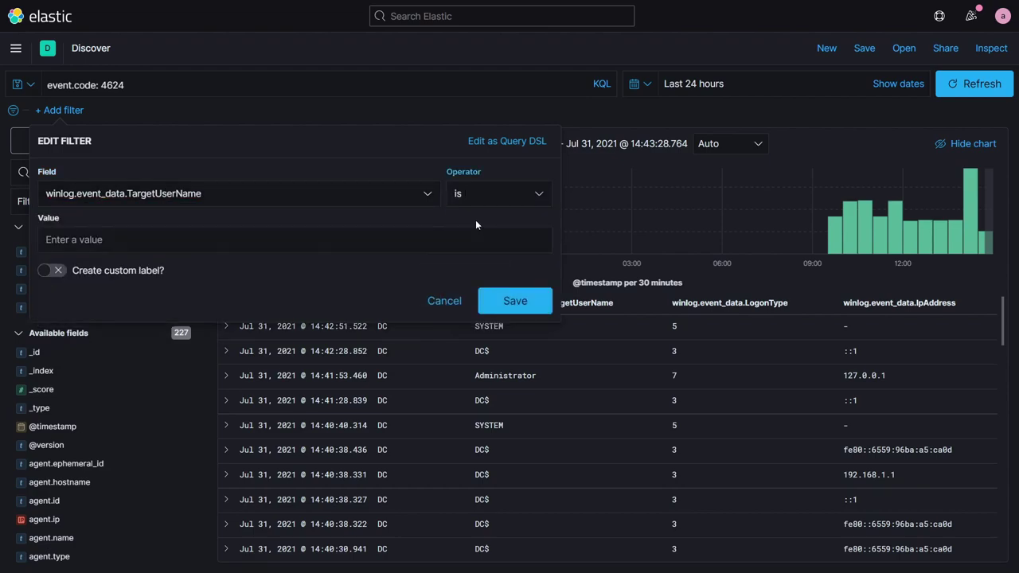
pyautogui.click(234, 248)
pyautogui.write('Administrator')
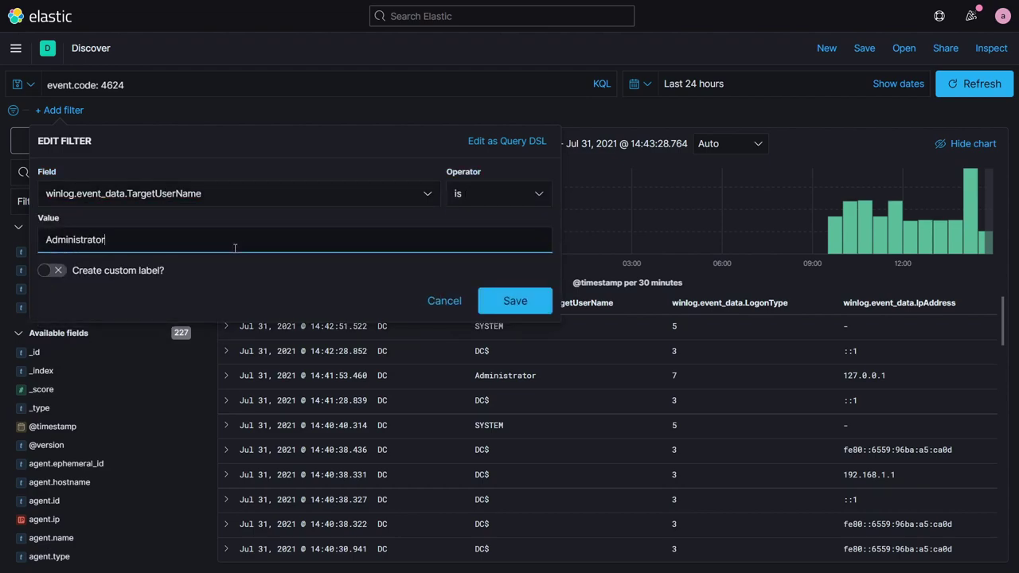
pyautogui.click(515, 301)
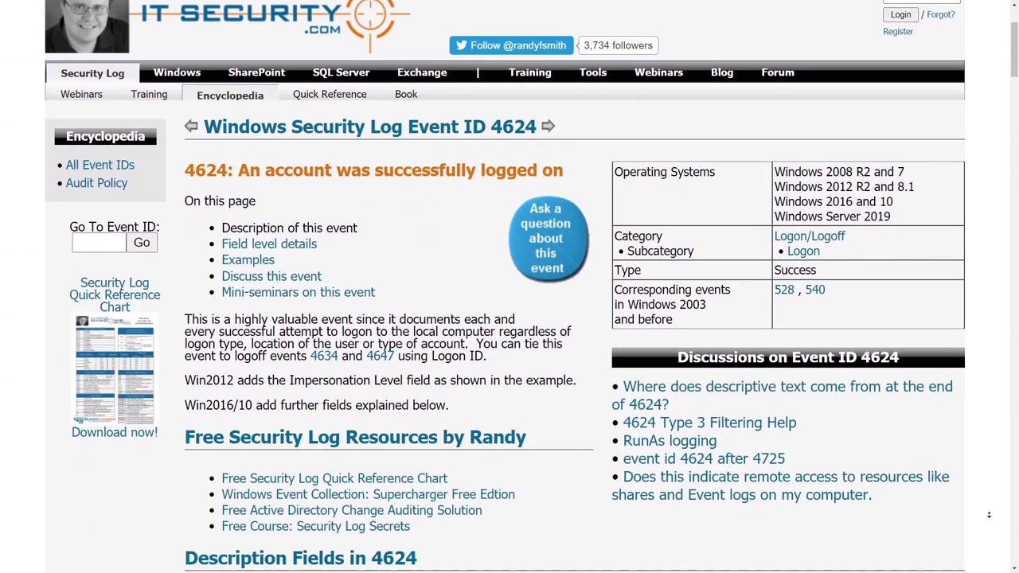
# Step: Scroll the Event ID 4624 reference page down to the Logon Type table
pyautogui.scroll(-3, 987, 519)
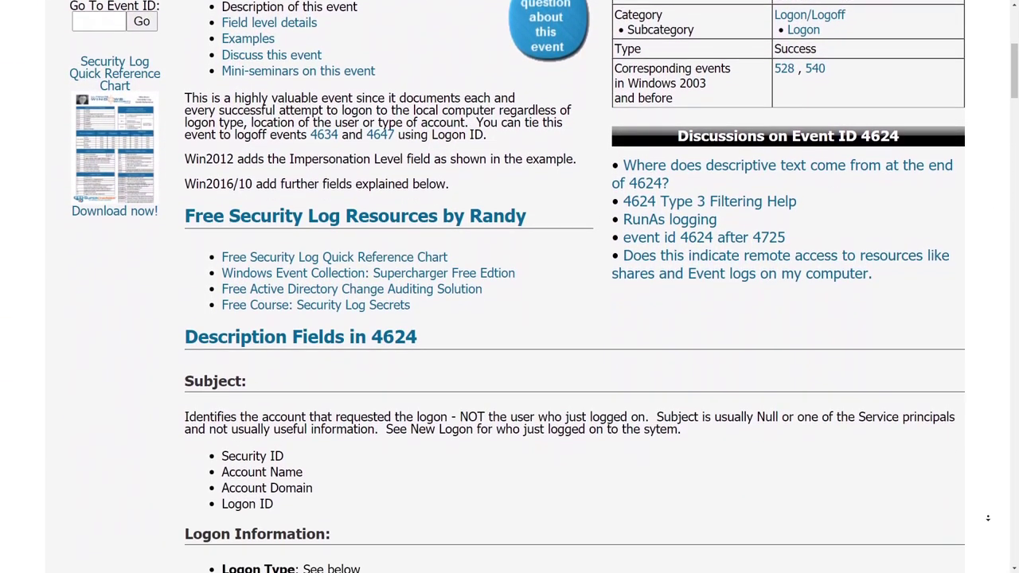
pyautogui.scroll(-3, 988, 518)
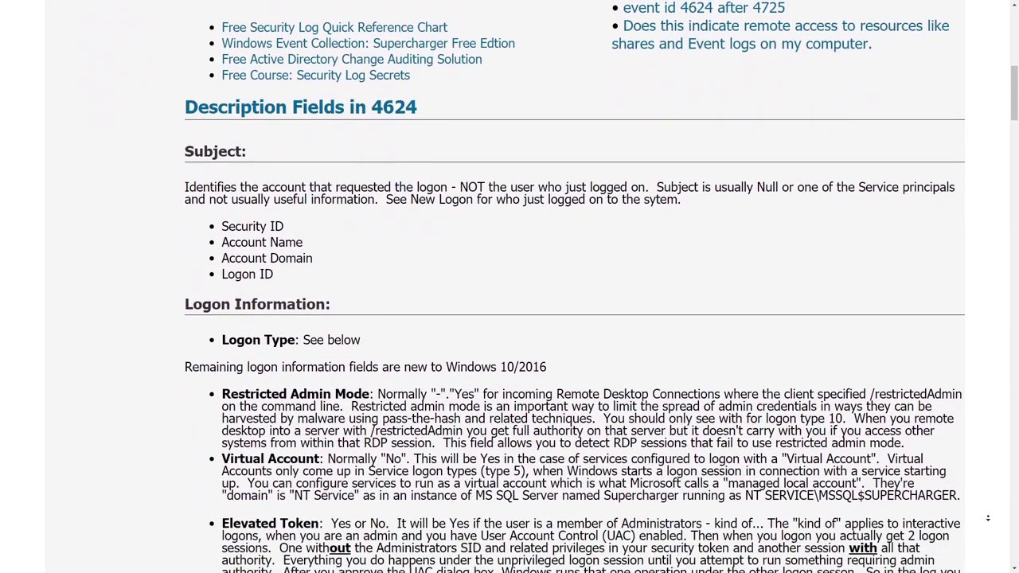
pyautogui.scroll(-3, 988, 519)
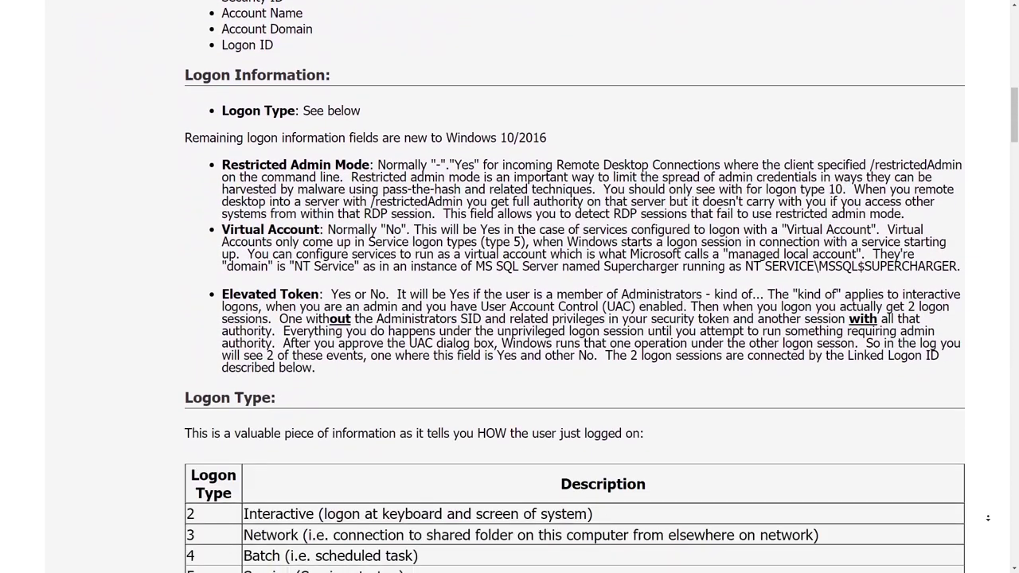
pyautogui.scroll(-2, 988, 519)
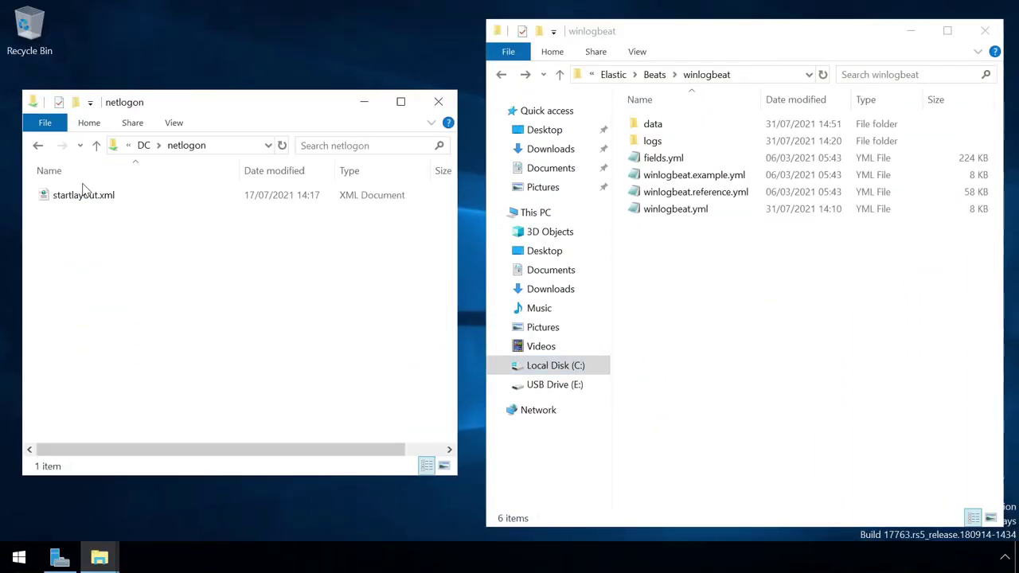
# Step: Create a new folder named winlogbeat in the DC netlogon share and open it
pyautogui.rightClick(115, 249)
pyautogui.click(334, 428)
pyautogui.write('winlogbeat')
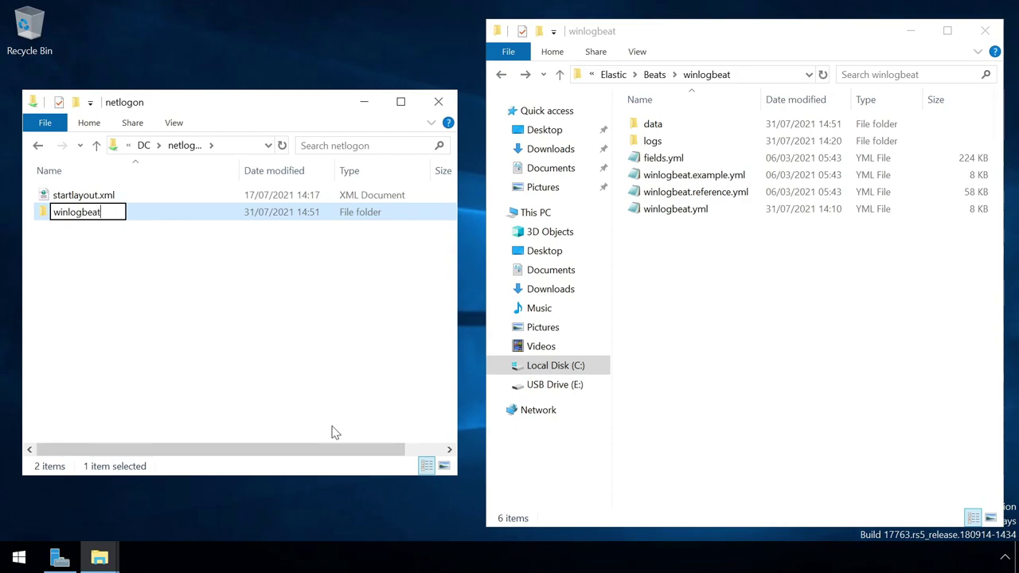
pyautogui.press('Return')
pyautogui.doubleClick(82, 214)
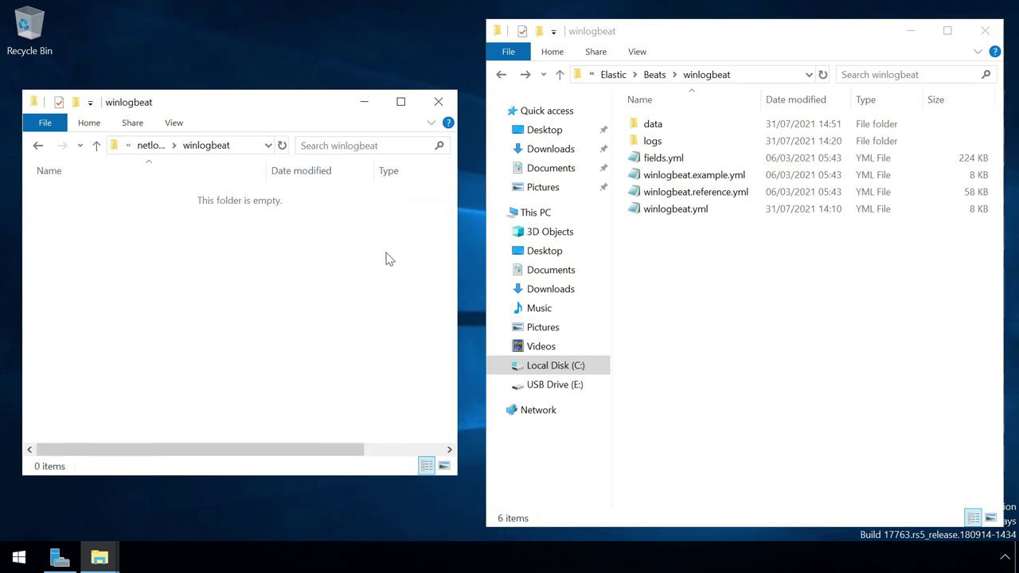
# Step: Copy winlogbeat.yml and winlogbeat-oss-7.11.2-windows-x86_64.msi from the USB drive into the winlogbeat folder
pyautogui.rightClick(682, 209)
pyautogui.click(717, 352)
pyautogui.rightClick(221, 268)
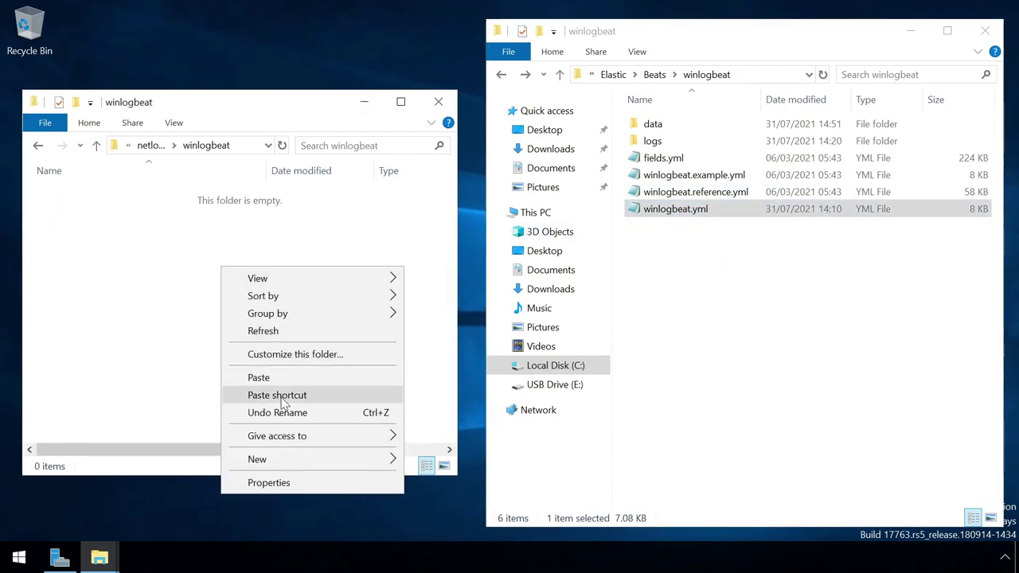
pyautogui.click(270, 376)
pyautogui.click(555, 404)
pyautogui.rightClick(610, 123)
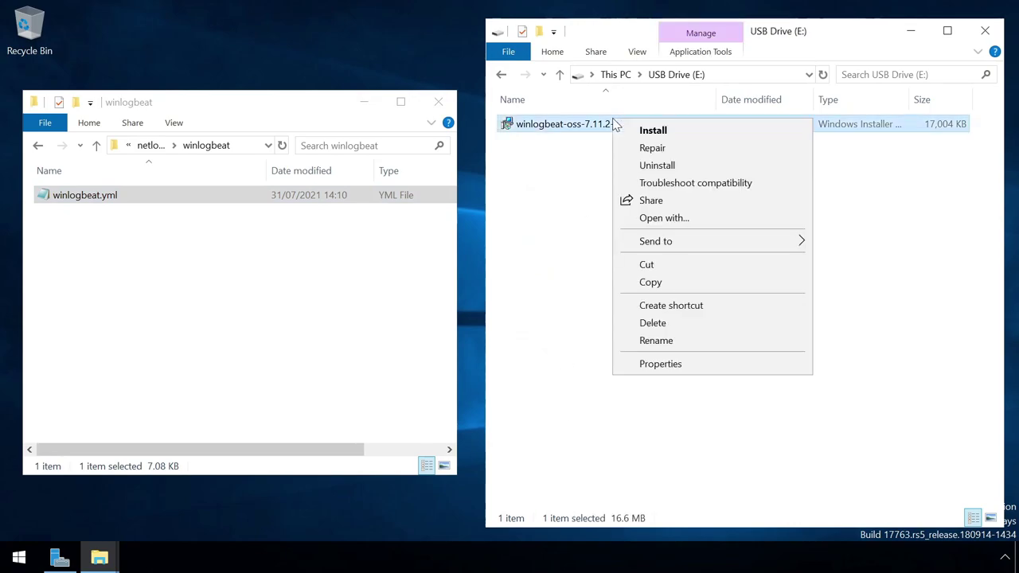
pyautogui.click(660, 291)
pyautogui.rightClick(146, 243)
pyautogui.click(205, 359)
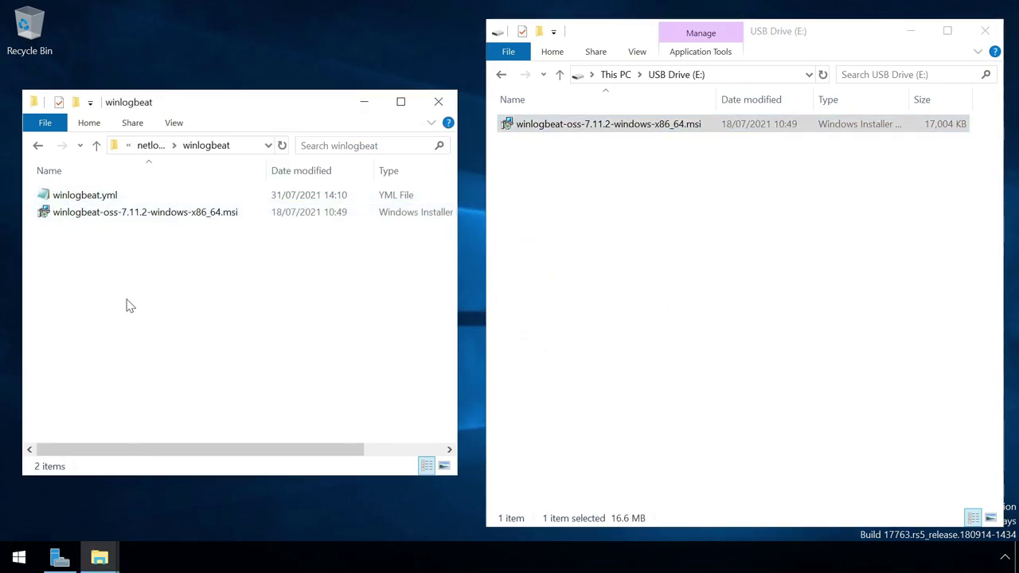
# Step: Close the File Explorer windows and launch Group Policy Management
pyautogui.click(438, 101)
pyautogui.click(984, 30)
pyautogui.click(19, 557)
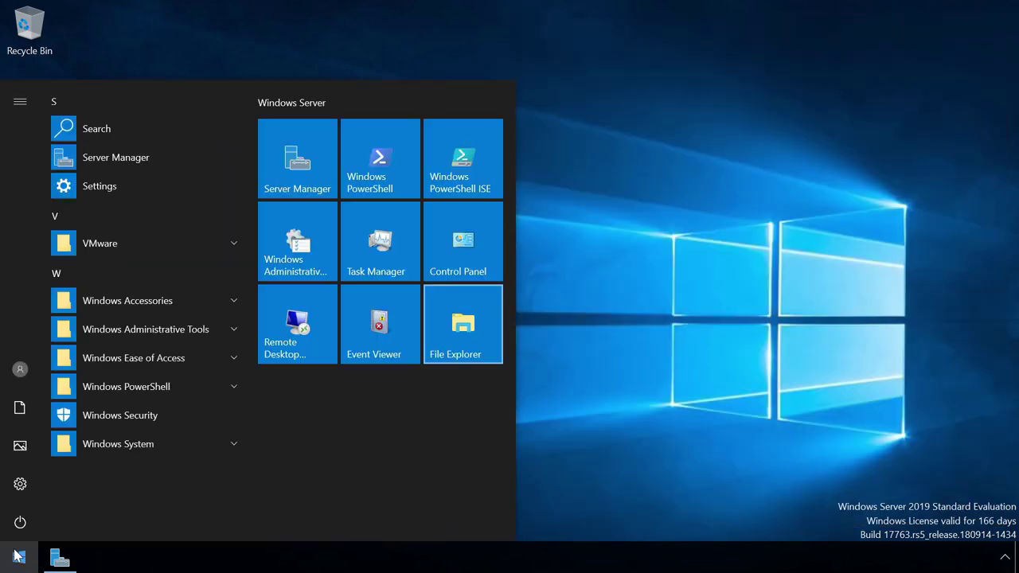
pyautogui.write('group pol')
pyautogui.click(148, 182)
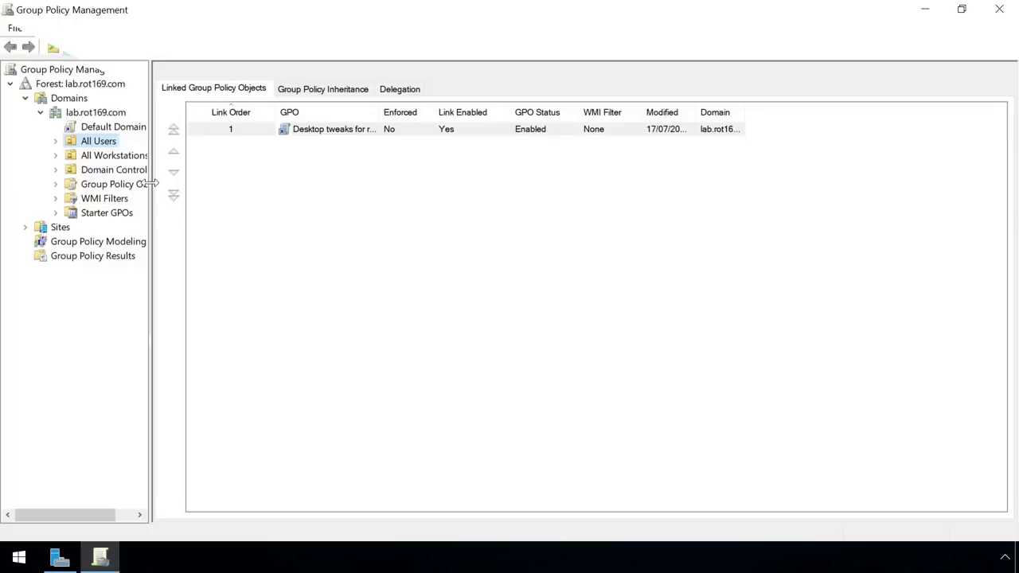
# Step: Create the Install Winlogbeat GPO linked to All Workstations and open it maximized in the editor
pyautogui.rightClick(118, 155)
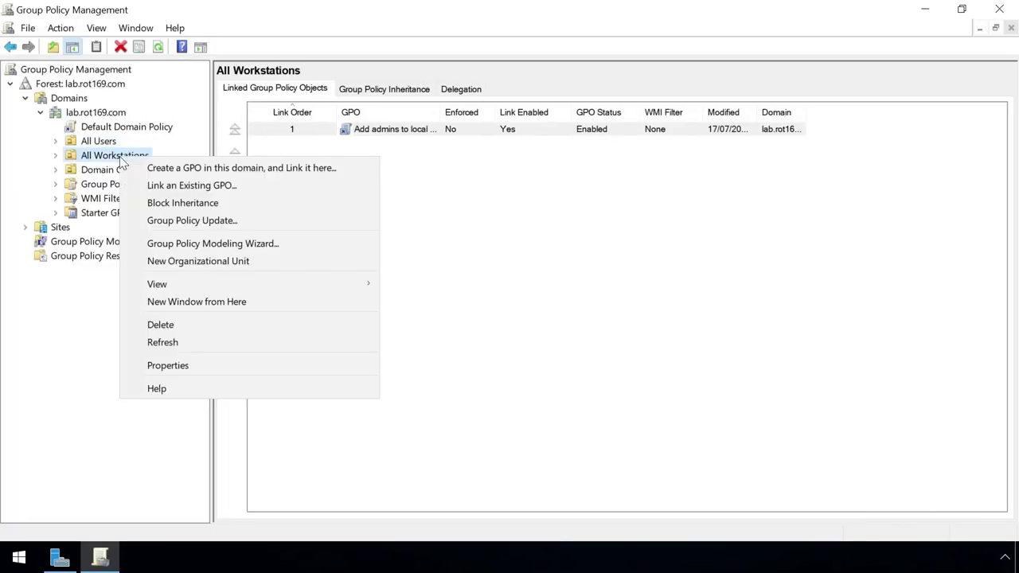
pyautogui.click(288, 168)
pyautogui.write('Install Winlogbeat')
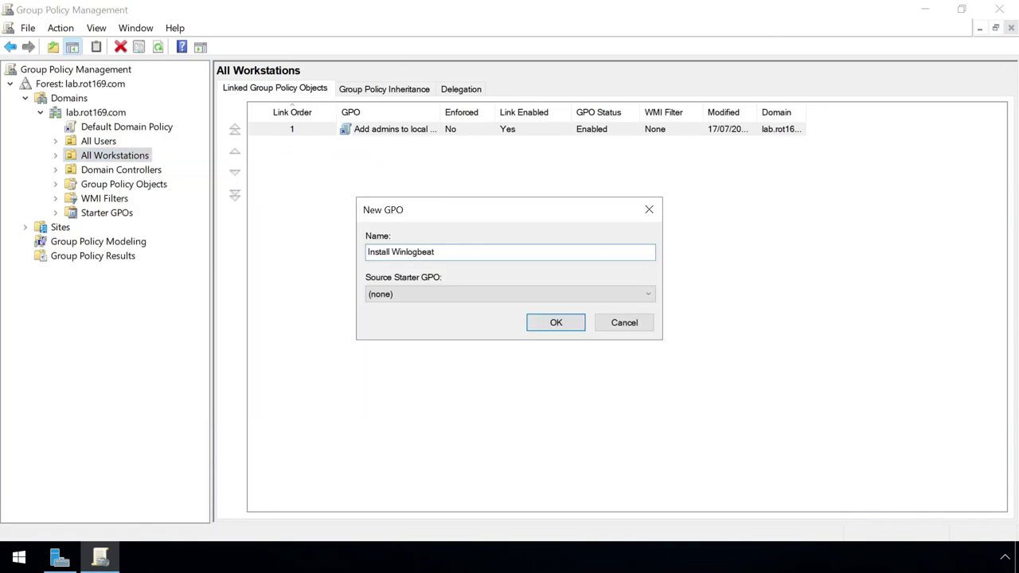
pyautogui.click(548, 325)
pyautogui.rightClick(387, 143)
pyautogui.click(435, 156)
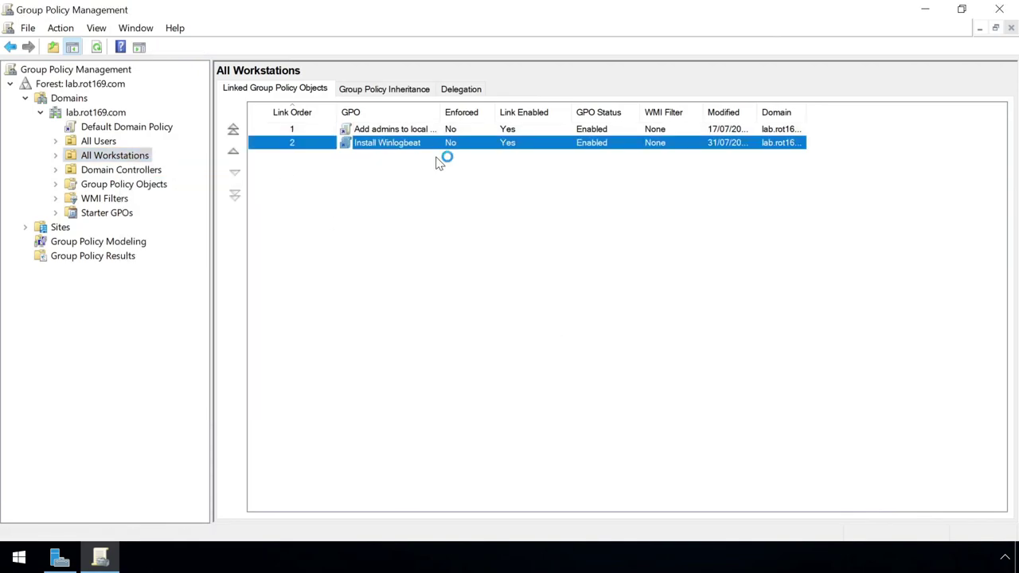
pyautogui.click(642, 72)
# Step: Under Software installation, add the winlogbeat MSI from \\dc NETLOGON as an Assigned package
pyautogui.moveTo(157, 199); pyautogui.dragTo(234, 198)
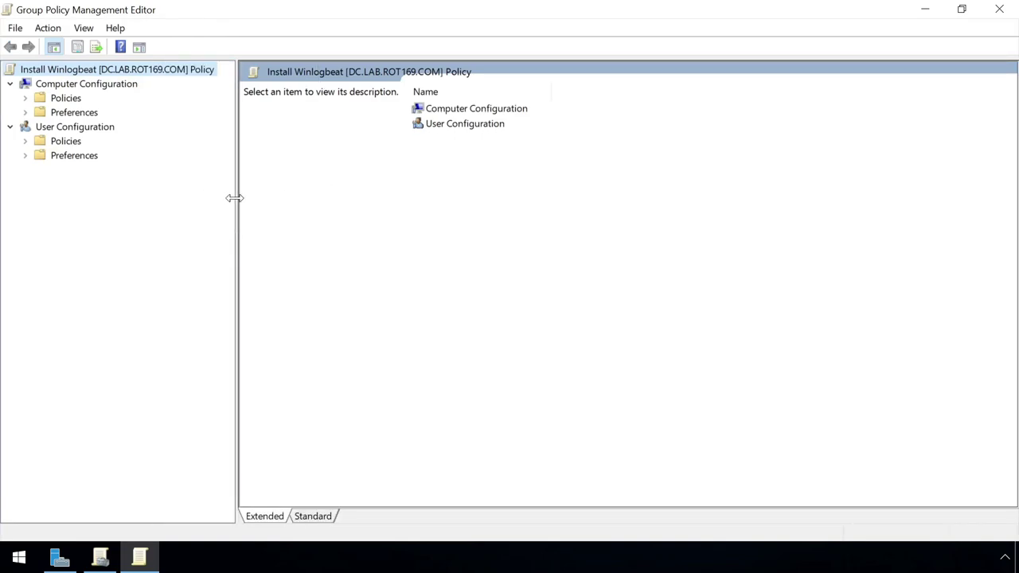
pyautogui.doubleClick(32, 101)
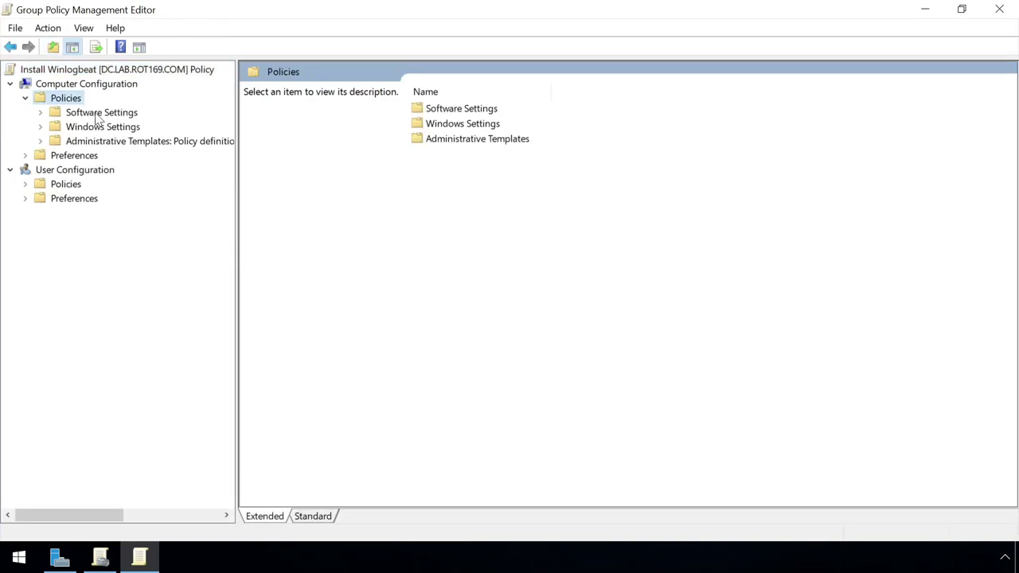
pyautogui.doubleClick(99, 116)
pyautogui.click(112, 130)
pyautogui.rightClick(357, 125)
pyautogui.moveTo(398, 130)
pyautogui.click(553, 132)
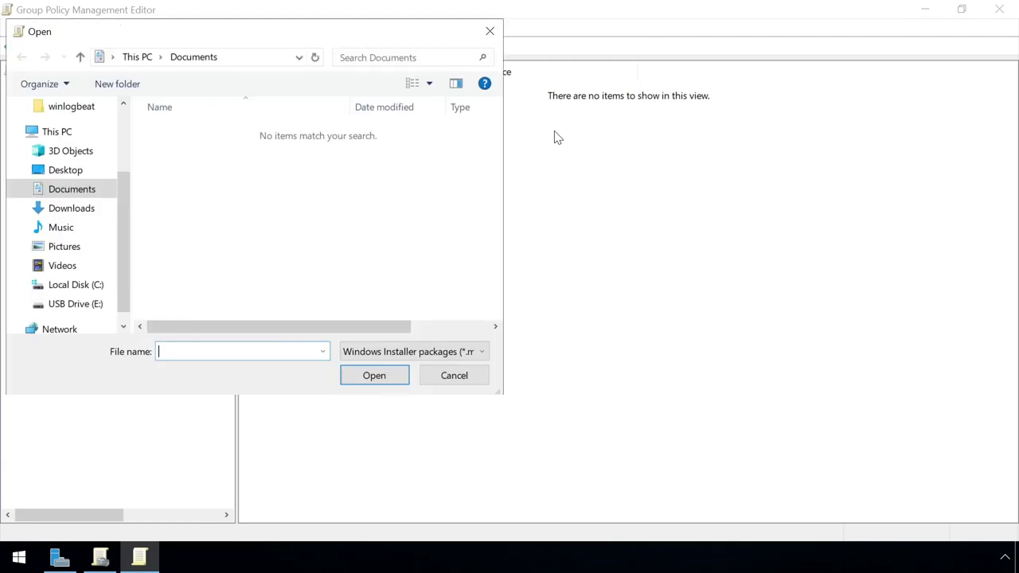
pyautogui.write('\\\\dc')
pyautogui.press('Return')
pyautogui.doubleClick(199, 119)
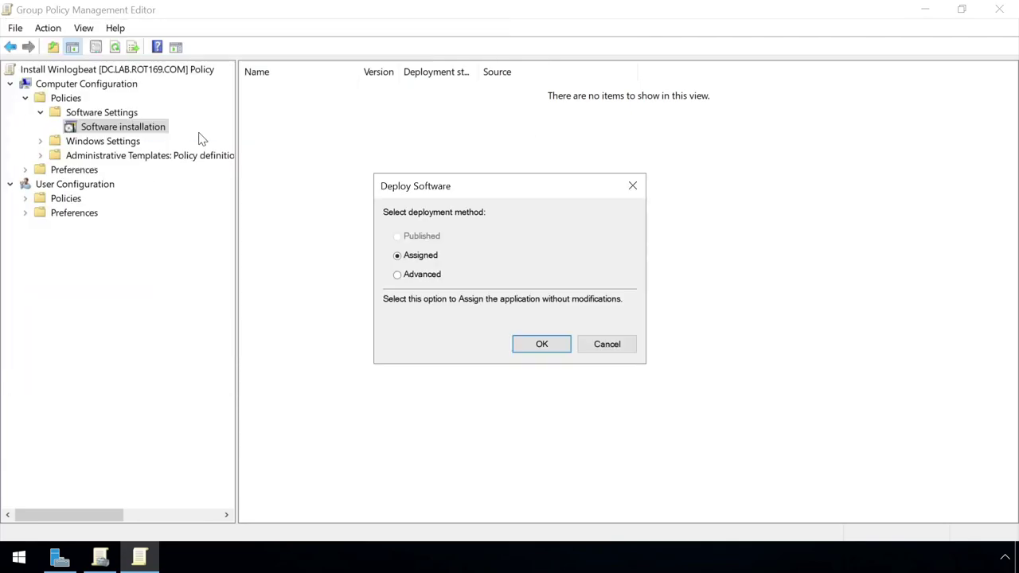
pyautogui.click(541, 350)
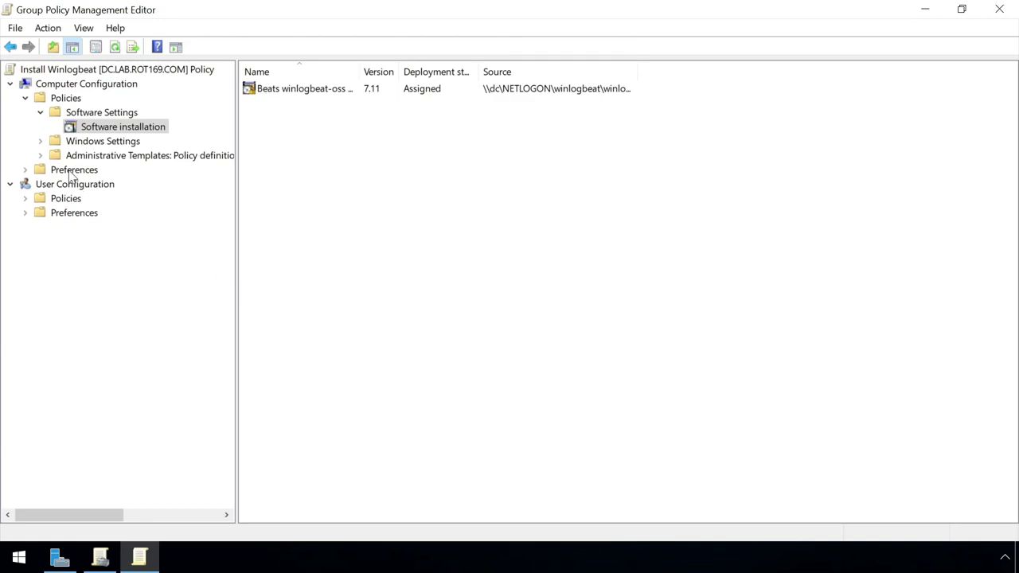
# Step: Create a new Files preference with action Replace and source winlogbeat.yml from the NETLOGON share
pyautogui.click(26, 99)
pyautogui.doubleClick(84, 115)
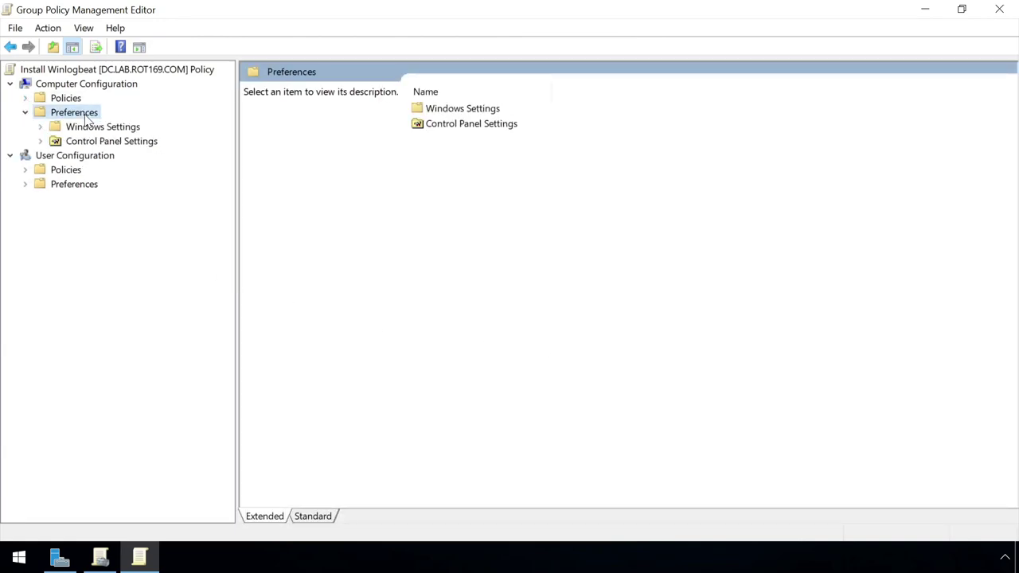
pyautogui.doubleClick(101, 127)
pyautogui.click(90, 156)
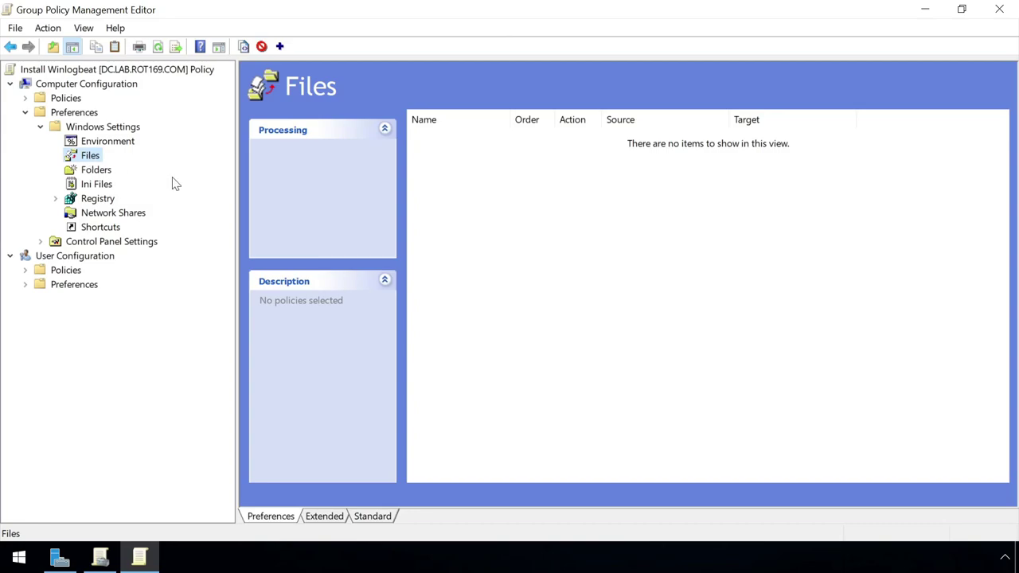
pyautogui.rightClick(499, 201)
pyautogui.moveTo(595, 210)
pyautogui.click(658, 207)
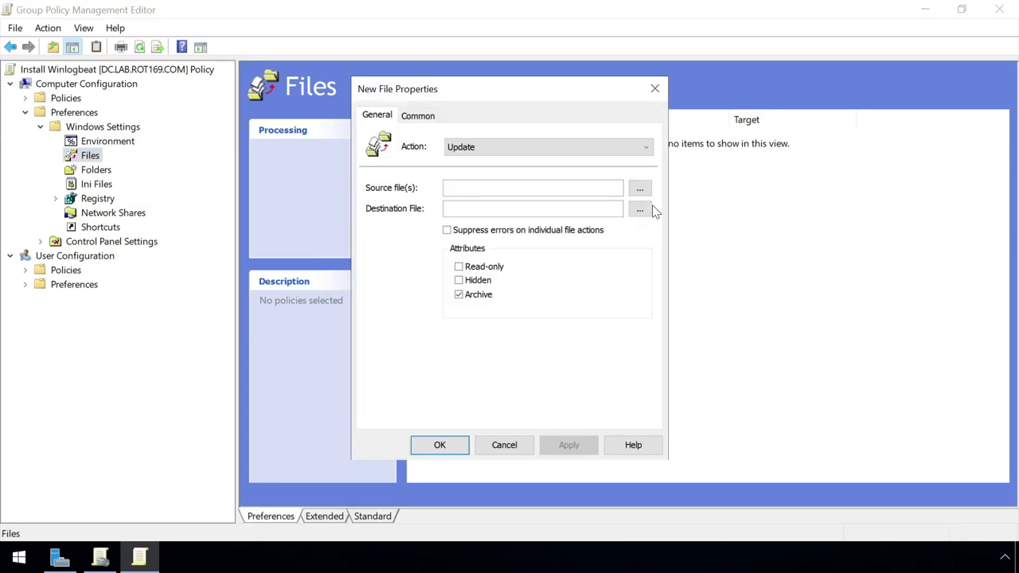
pyautogui.click(649, 153)
pyautogui.click(555, 173)
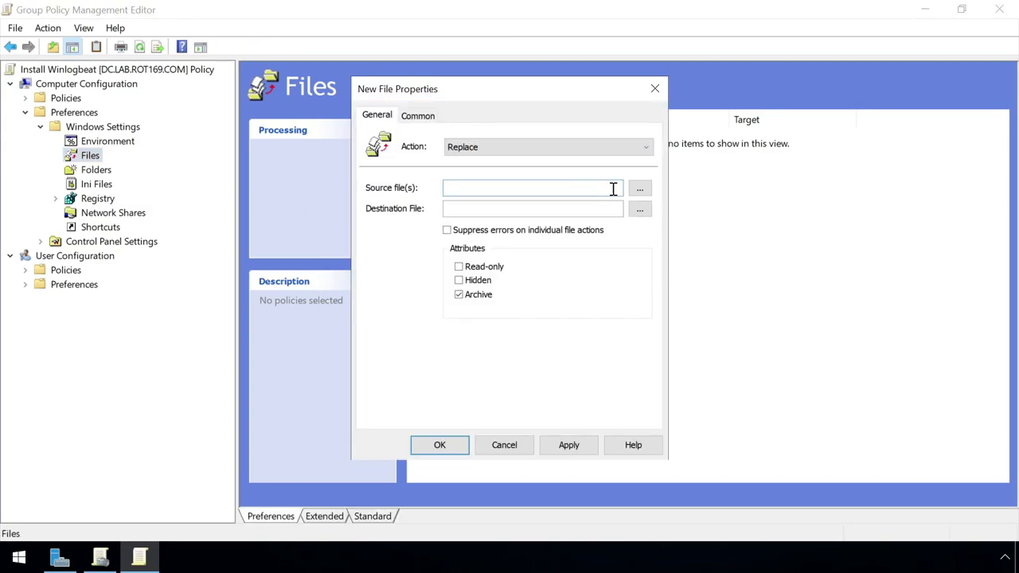
pyautogui.click(640, 189)
pyautogui.click(398, 238)
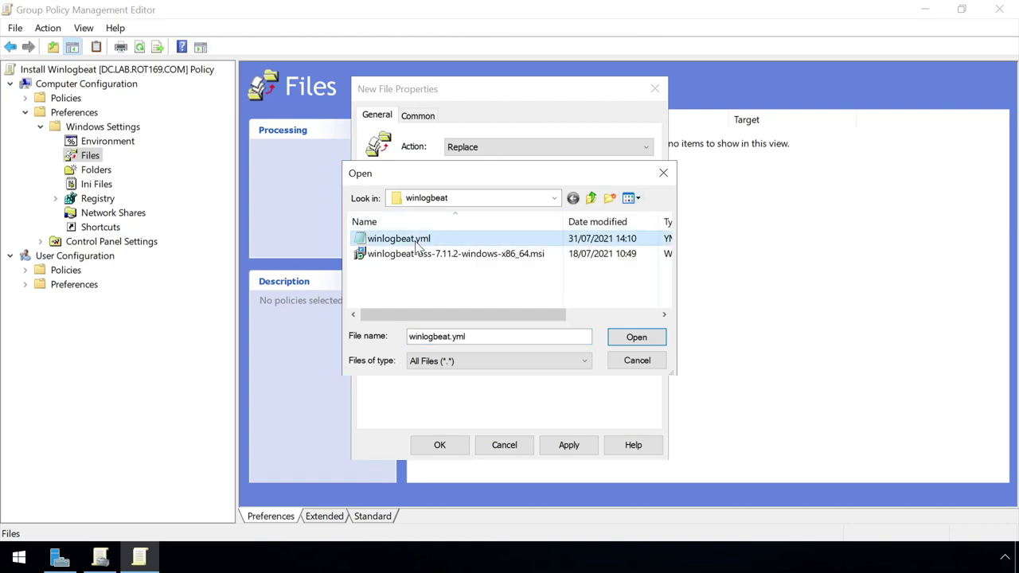
pyautogui.click(636, 338)
# Step: Set the destination to winlogbeat.yml in C:\ProgramData\Elastic\Beats\winlogbeat and save the item
pyautogui.click(639, 210)
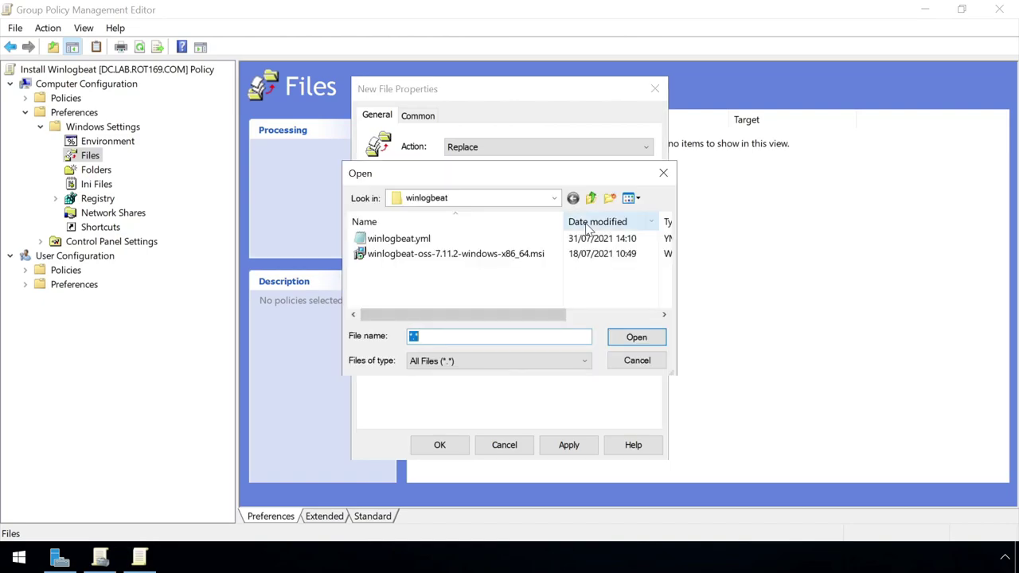
pyautogui.click(547, 198)
pyautogui.click(448, 405)
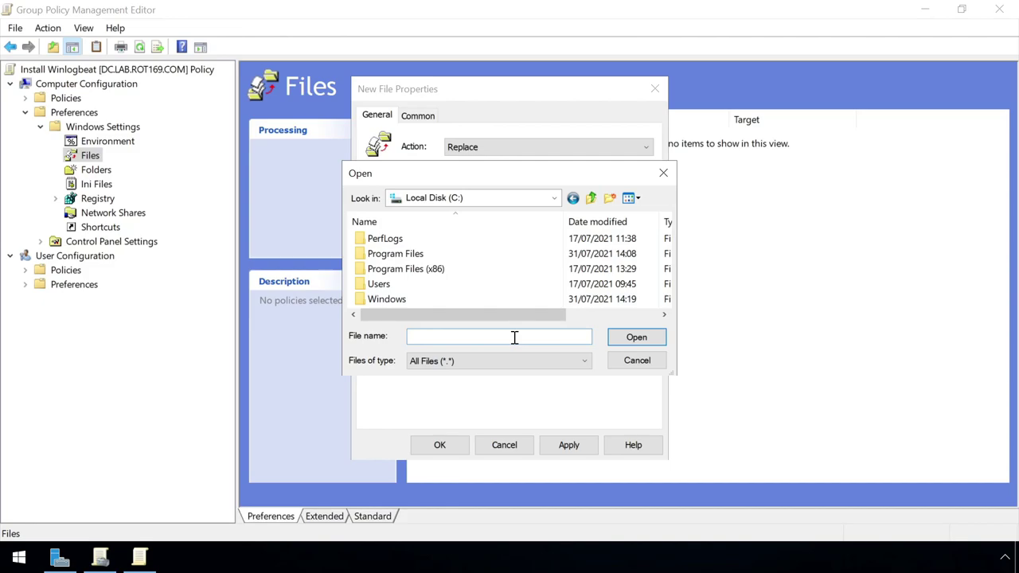
pyautogui.write('ProgramData\\')
pyautogui.press('Return')
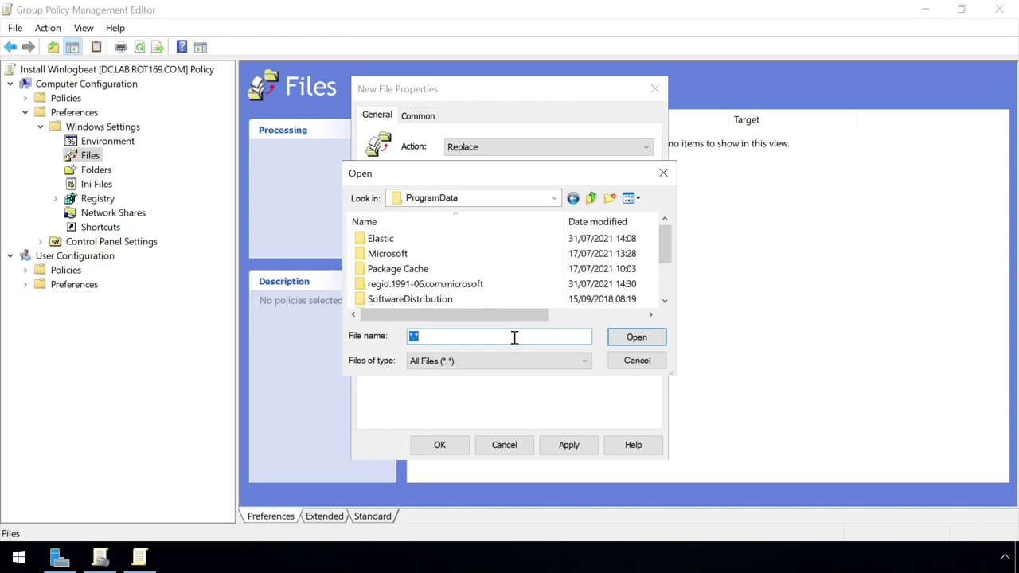
pyautogui.doubleClick(381, 238)
pyautogui.doubleClick(374, 238)
pyautogui.doubleClick(374, 238)
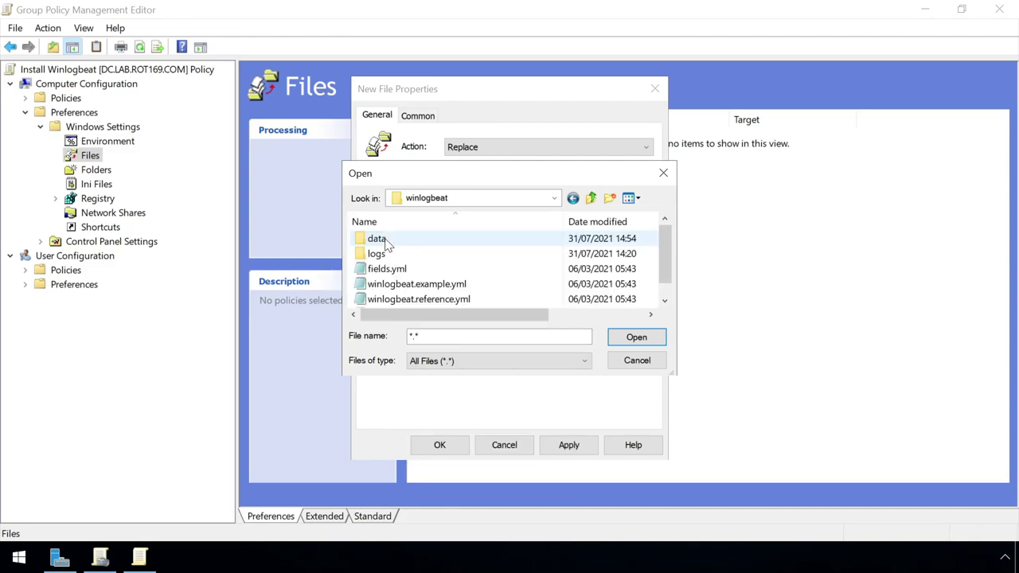
pyautogui.scroll(-1, 669, 279)
pyautogui.click(616, 303)
pyautogui.click(636, 336)
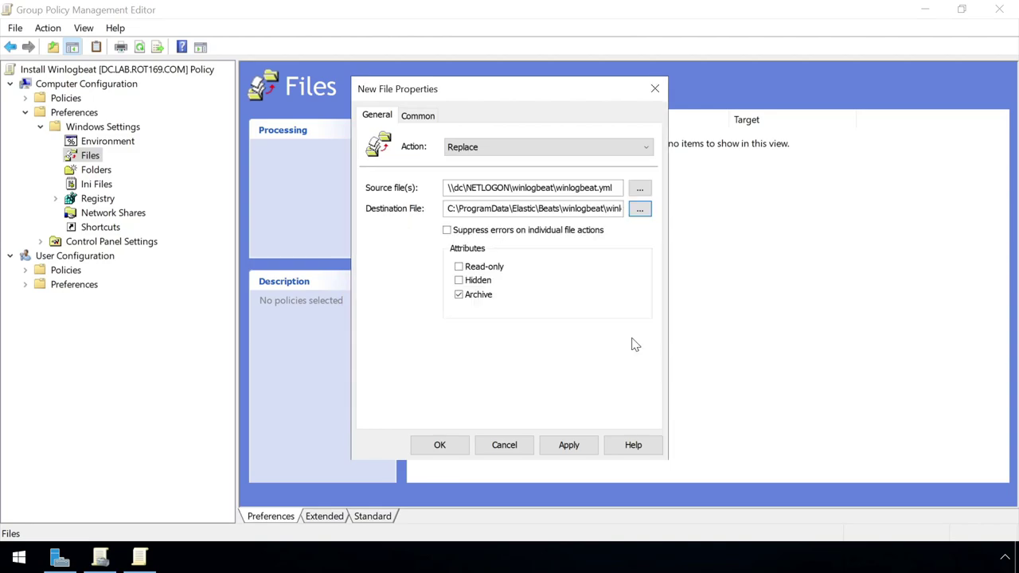
pyautogui.click(441, 449)
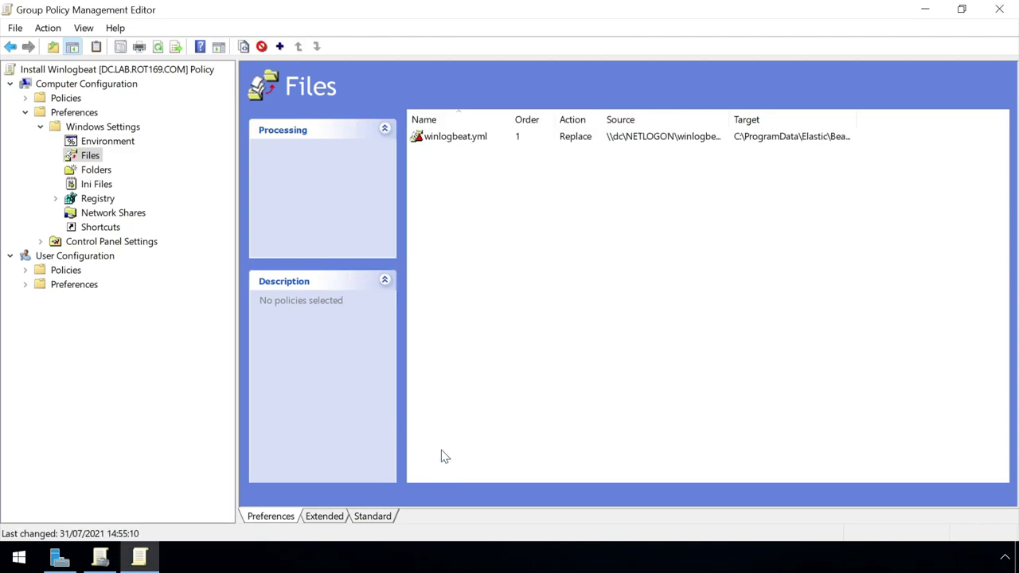
# Step: Create a new Service item under Preferences > Control Panel Settings > Services
pyautogui.click(31, 112)
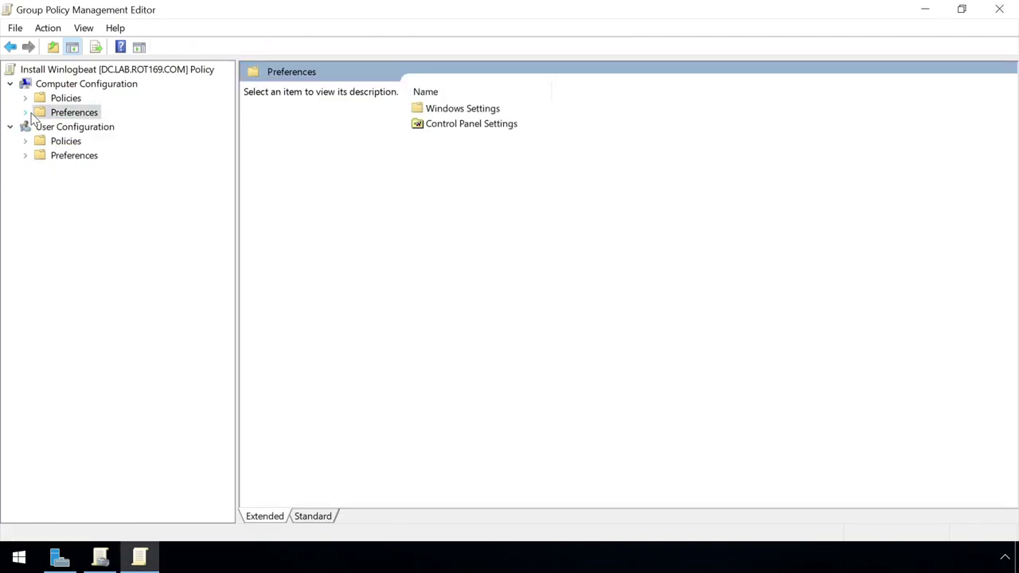
pyautogui.doubleClick(37, 115)
pyautogui.click(84, 141)
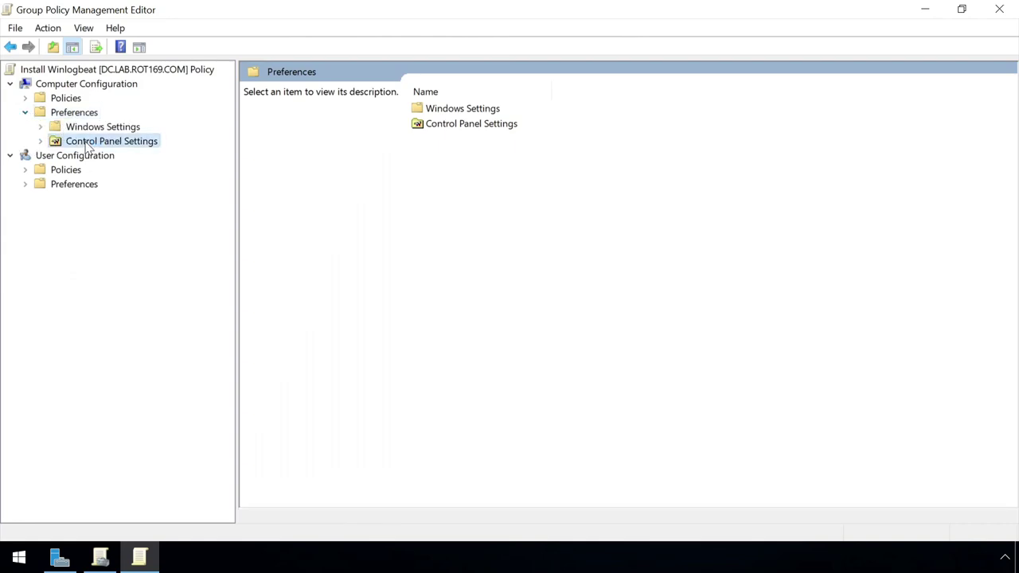
pyautogui.click(41, 141)
pyautogui.click(97, 271)
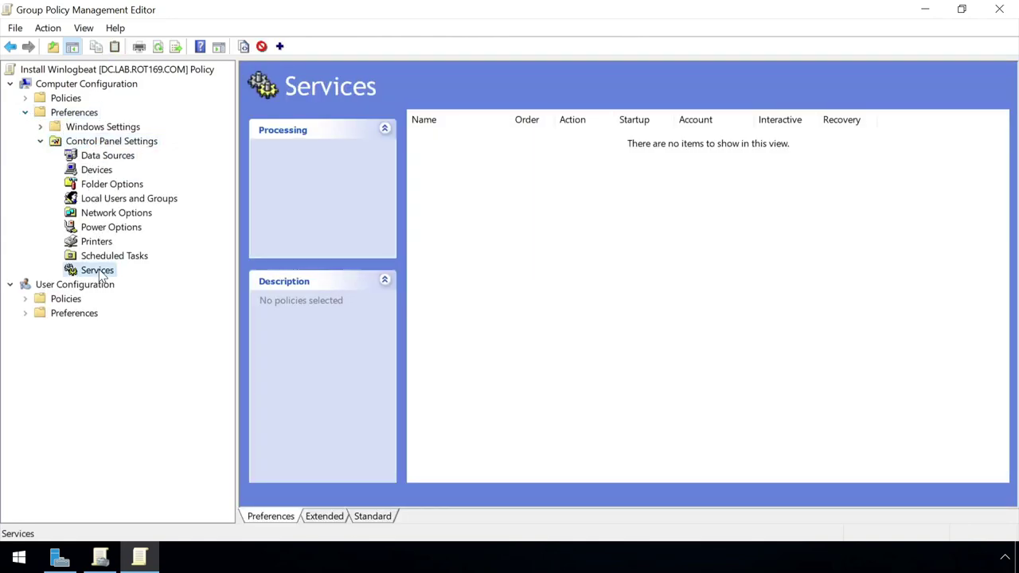
pyautogui.rightClick(556, 211)
pyautogui.moveTo(665, 222)
pyautogui.click(715, 226)
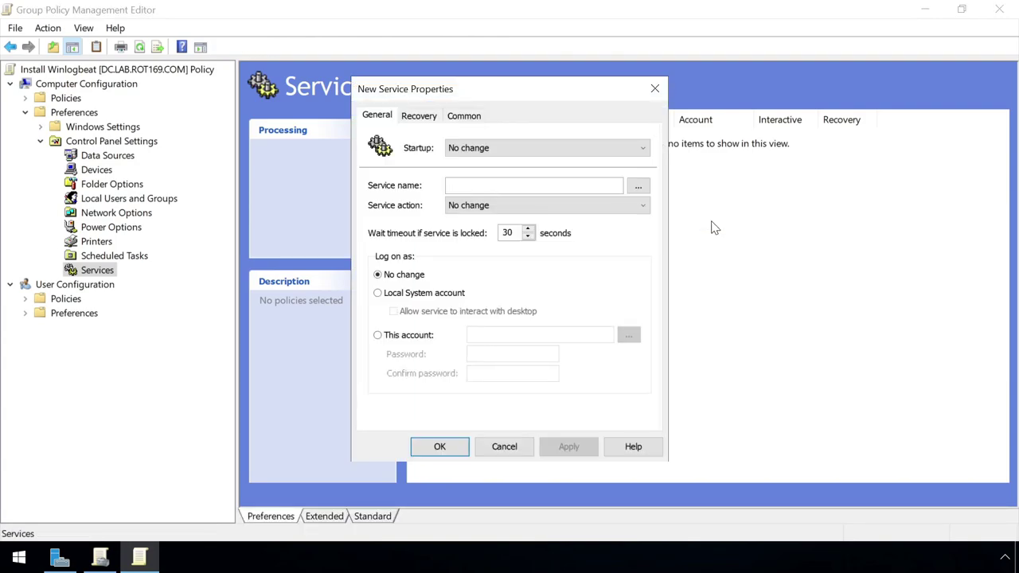
# Step: Set startup Automatic, service Elastic Winlogbeat-Oss 7.11.2, and action Start service
pyautogui.click(555, 143)
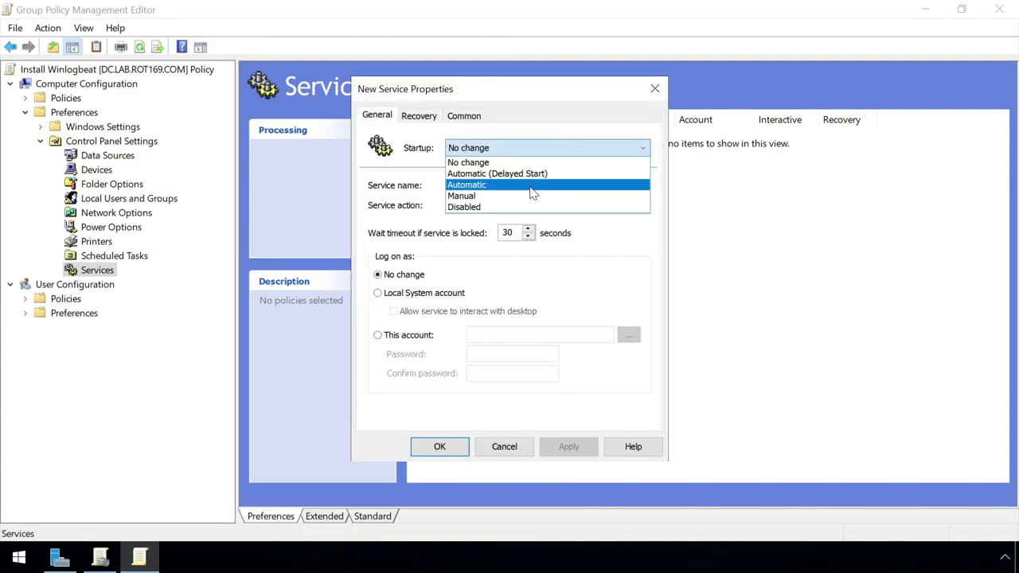
pyautogui.click(529, 188)
pyautogui.click(638, 186)
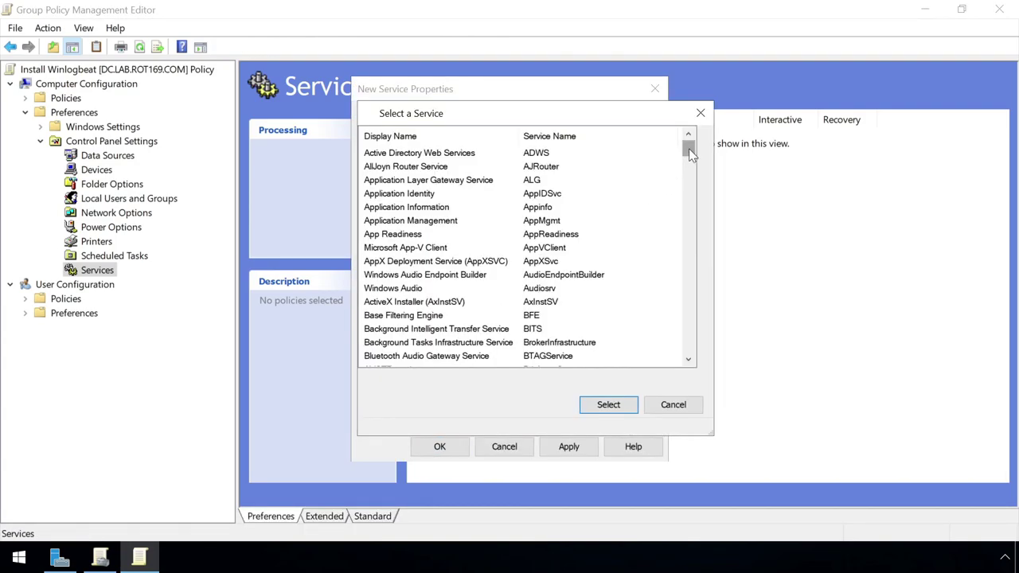
pyautogui.moveTo(688, 148); pyautogui.dragTo(687, 326)
pyautogui.click(506, 288)
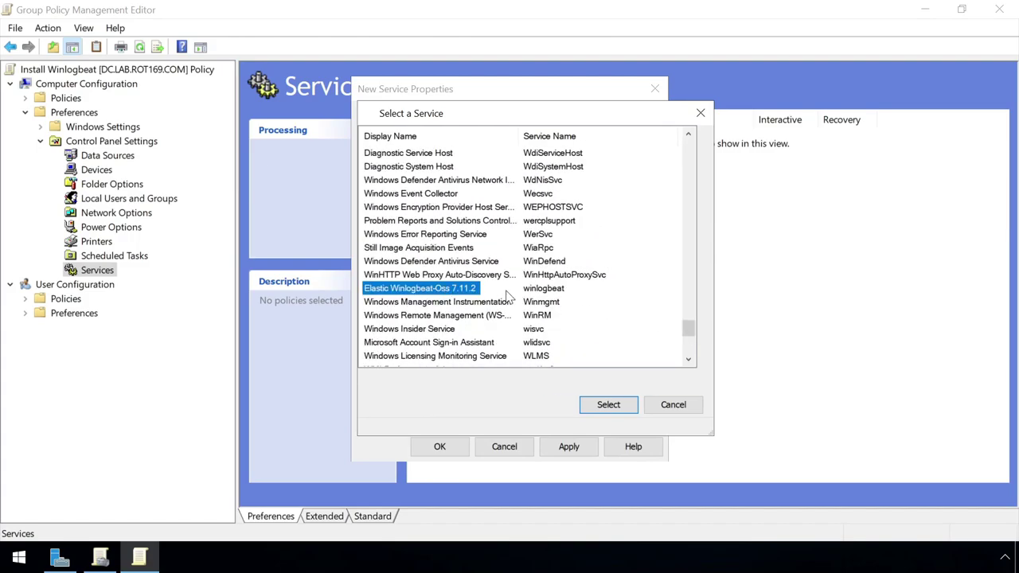
pyautogui.click(609, 405)
pyautogui.click(570, 205)
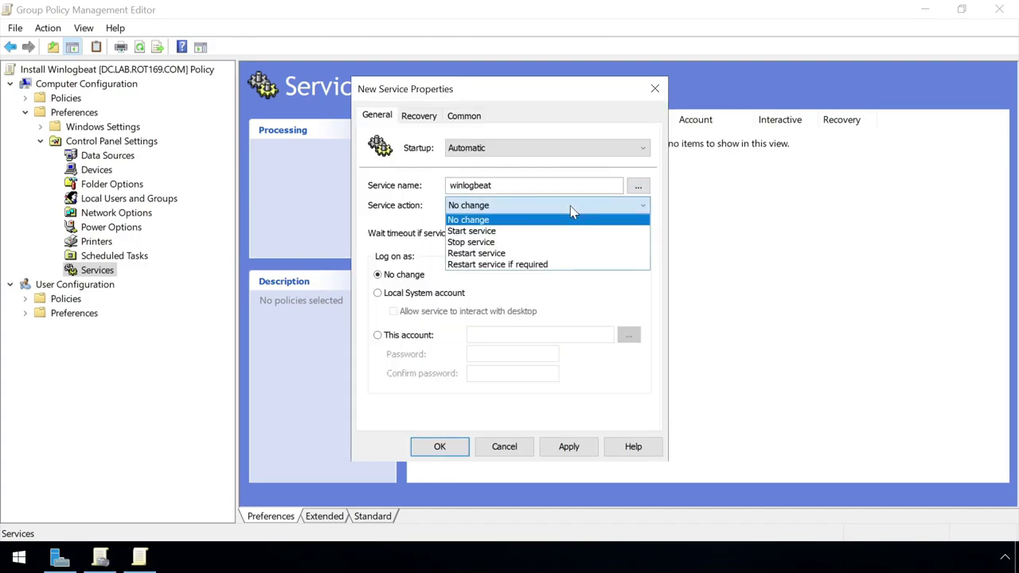
pyautogui.click(533, 233)
# Step: Restart the service on first, second and subsequent failures after 5 minutes, and save the item
pyautogui.click(422, 117)
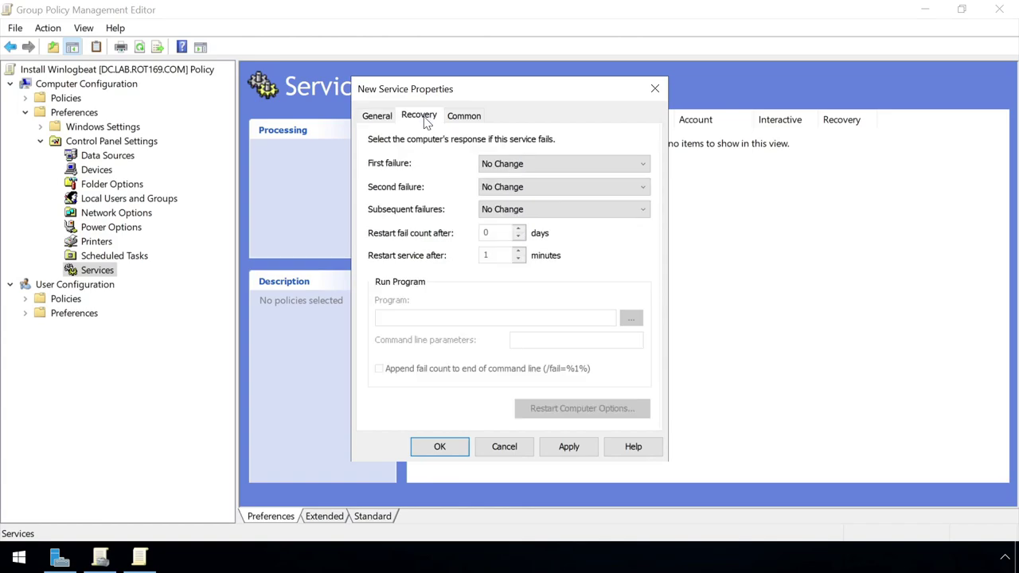
pyautogui.click(508, 165)
pyautogui.click(509, 200)
pyautogui.click(509, 186)
pyautogui.click(509, 223)
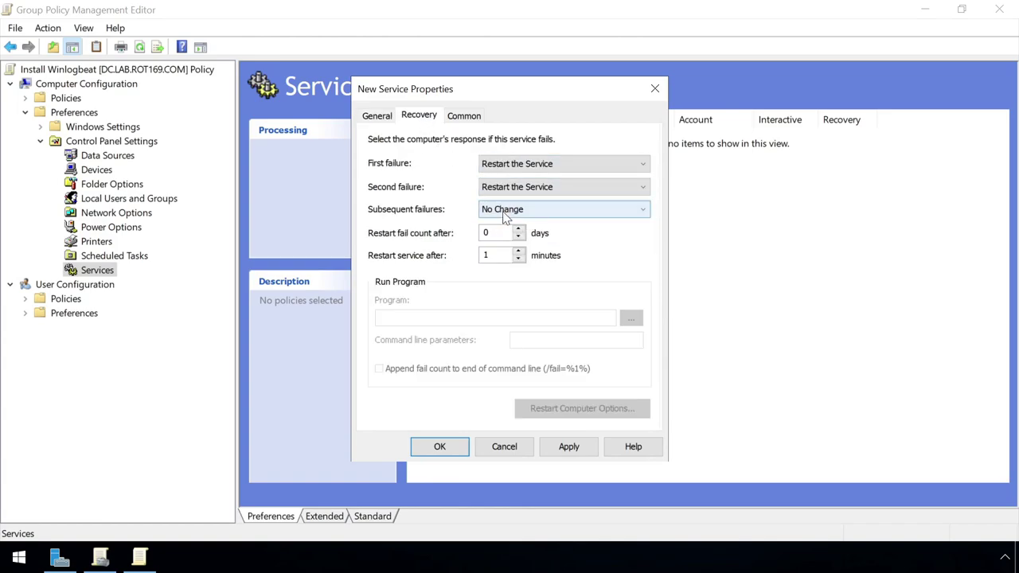
pyautogui.click(507, 209)
pyautogui.click(507, 247)
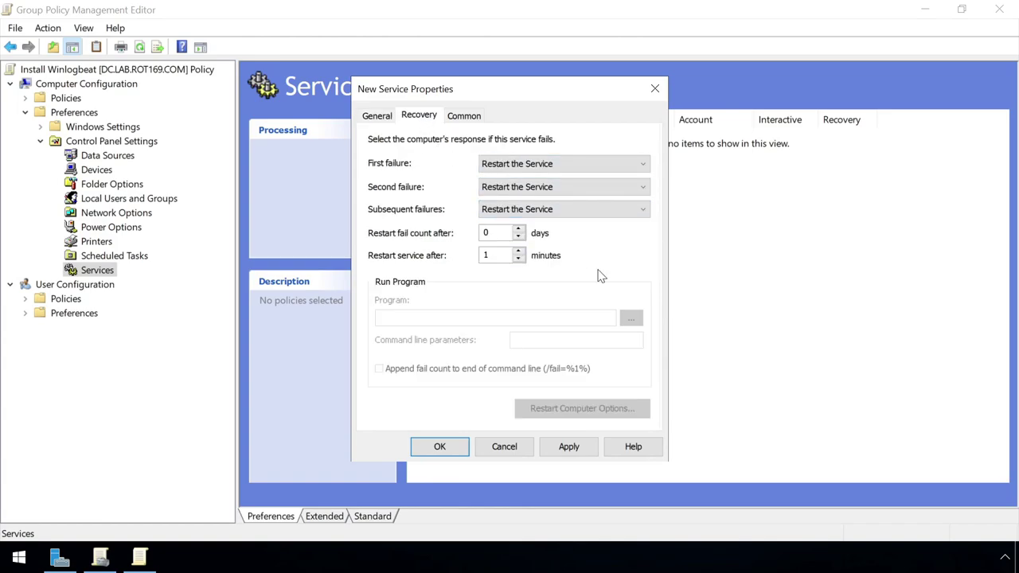
pyautogui.click(518, 251)
pyautogui.click(518, 251)
pyautogui.click(518, 251)
pyautogui.click(518, 251)
pyautogui.click(440, 447)
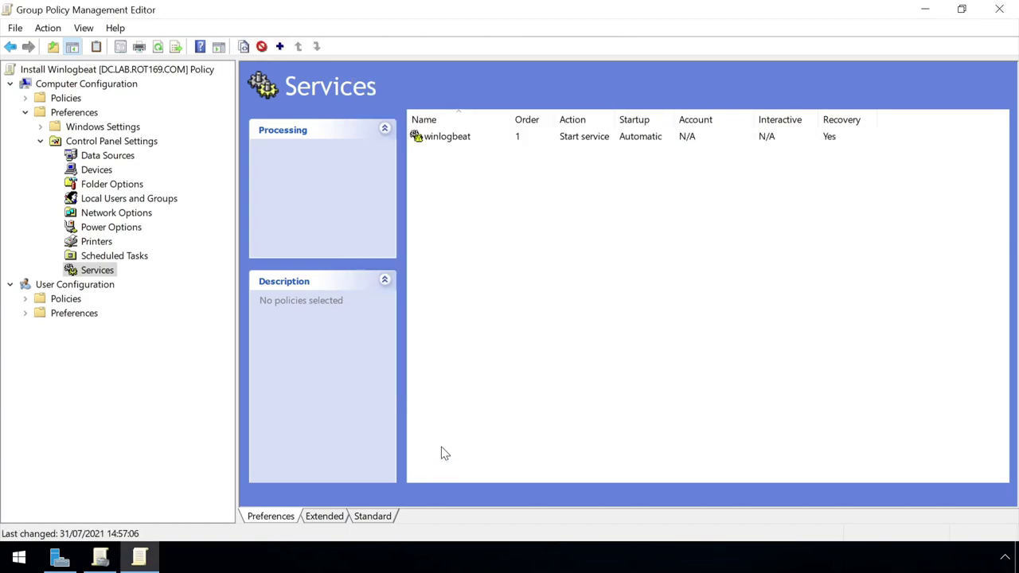
pyautogui.click(24, 112)
# Step: Close the policy editor and refresh the Kibana Host dashboard to show WIN-WS1, WIN-WS2, WIN-WS3
pyautogui.click(999, 9)
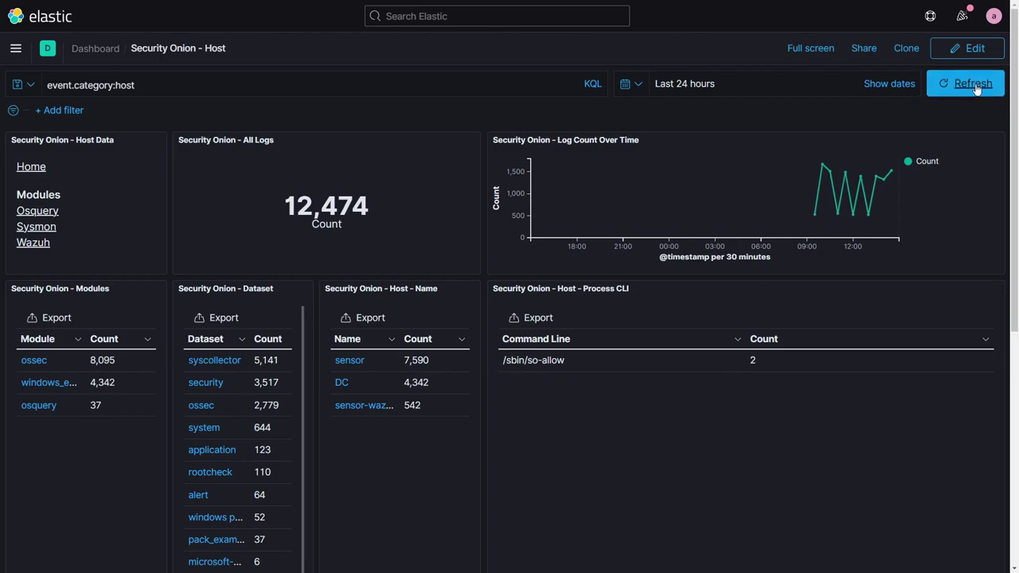
pyautogui.click(970, 86)
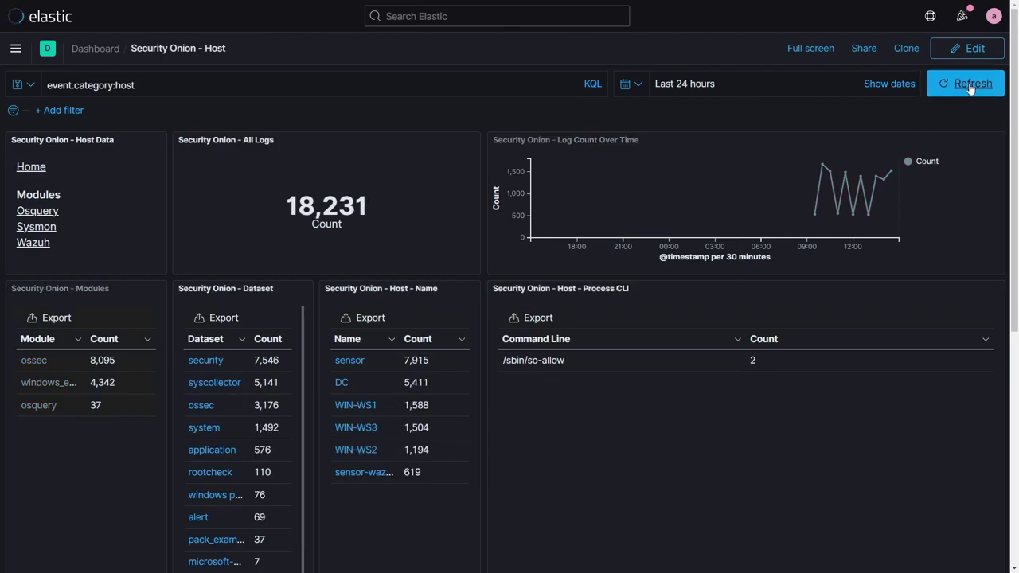